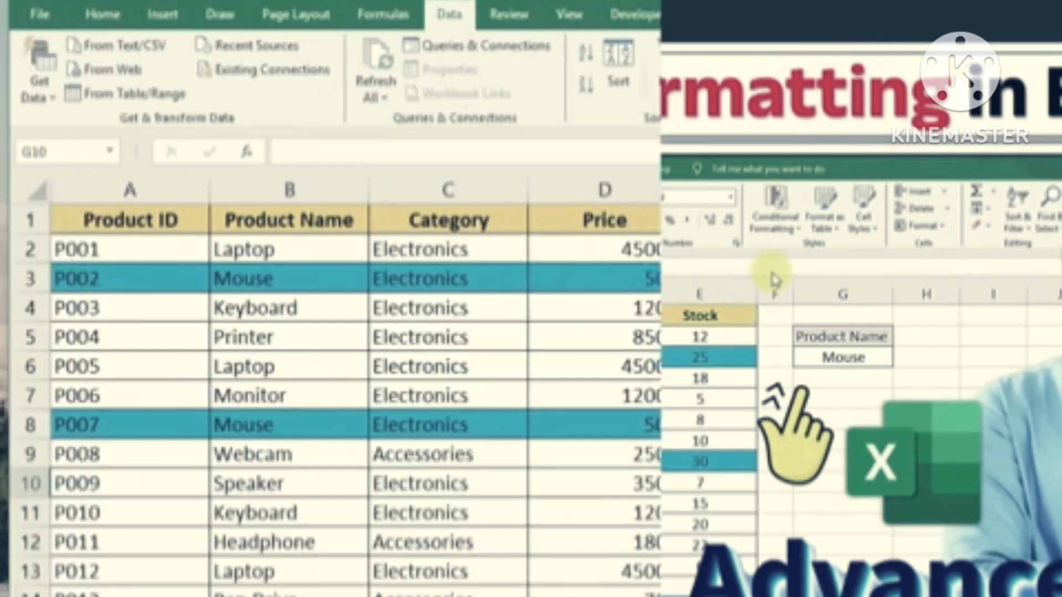
click(968, 418)
click(968, 397)
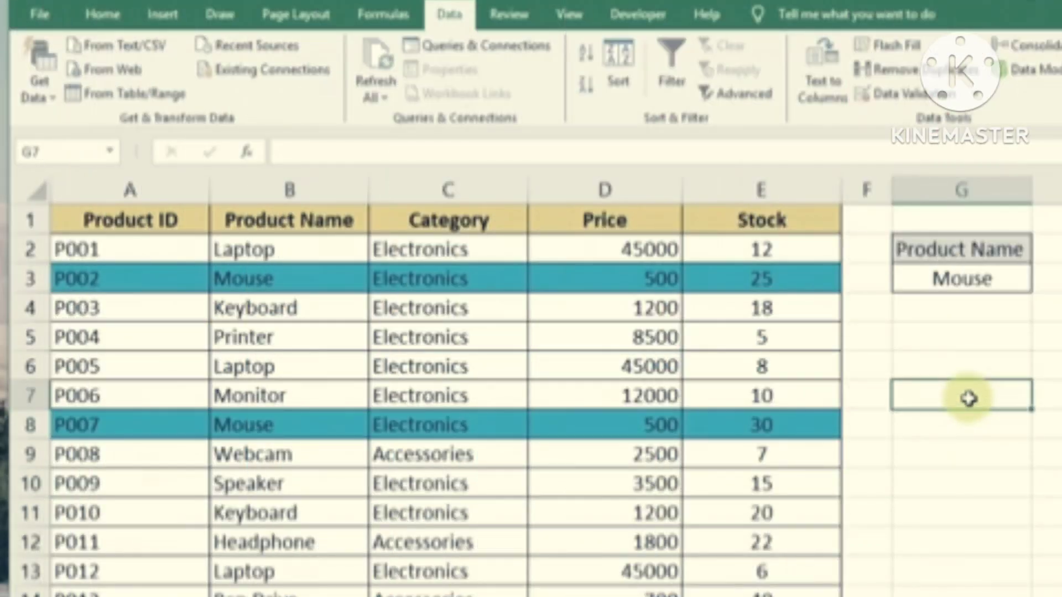
click(967, 362)
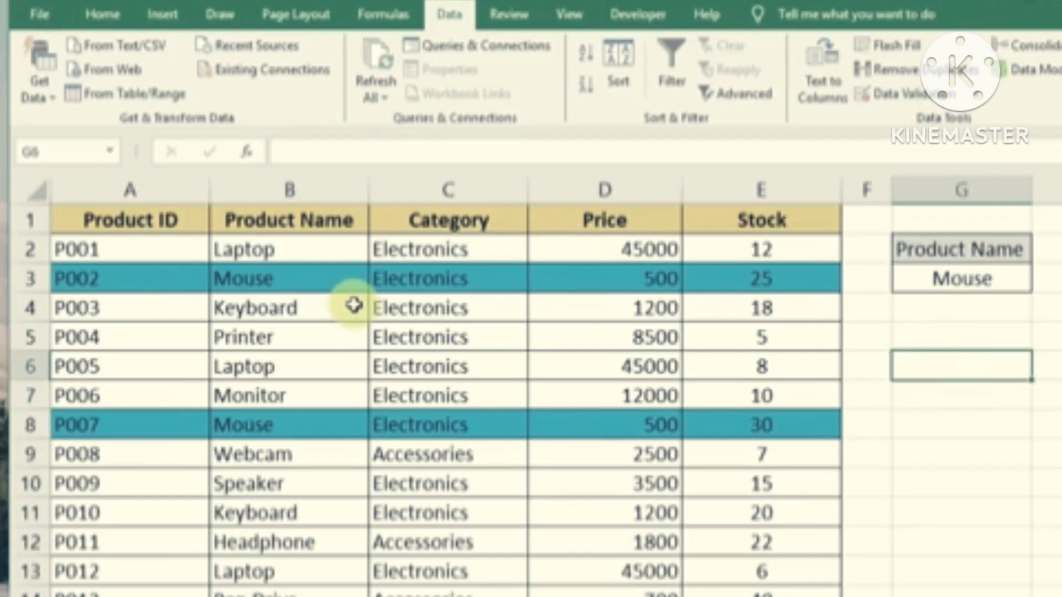
click(401, 296)
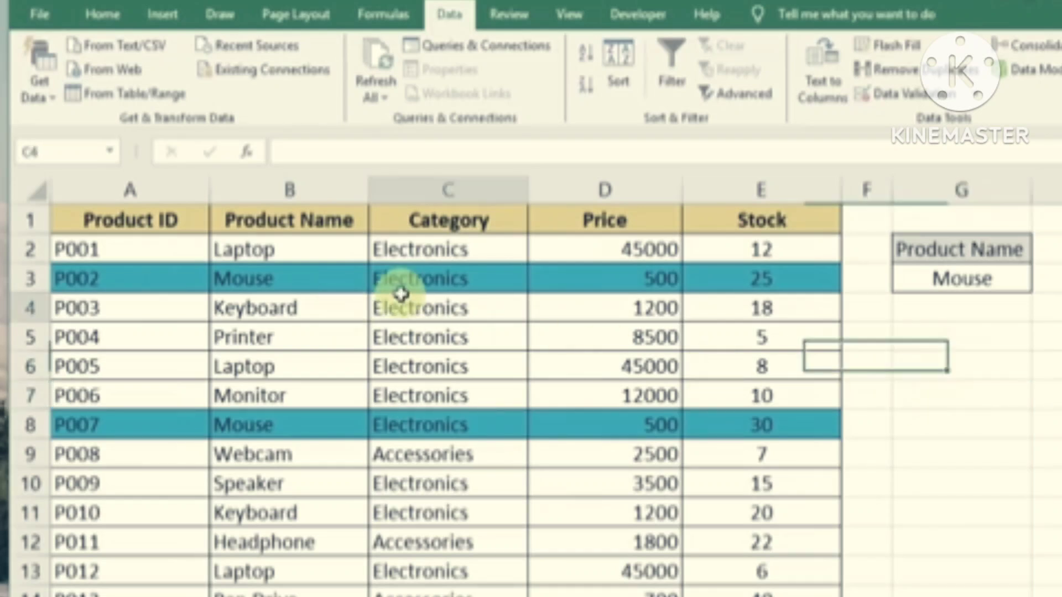
click(280, 304)
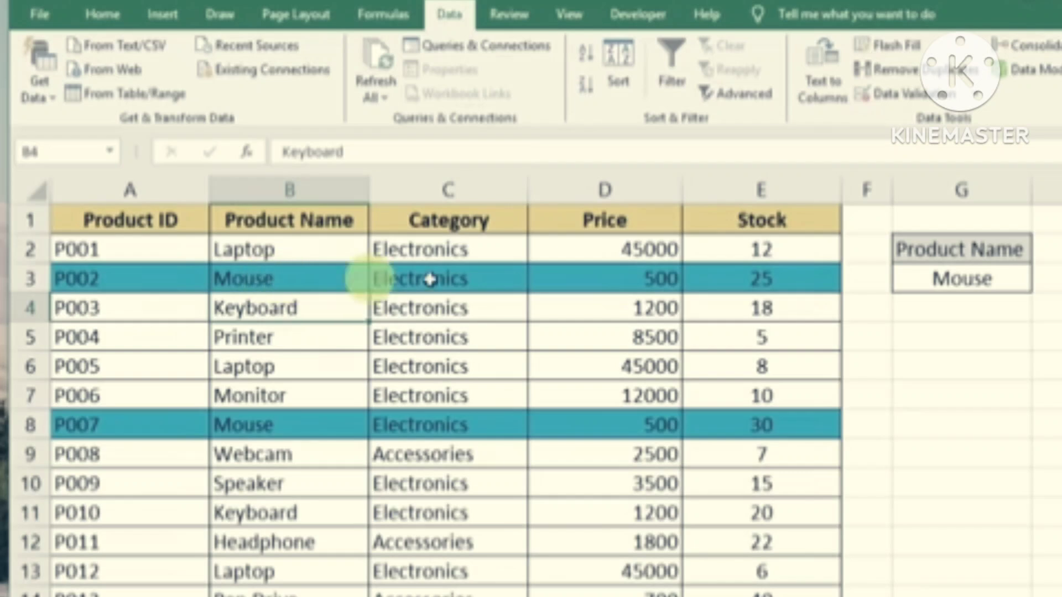
click(944, 455)
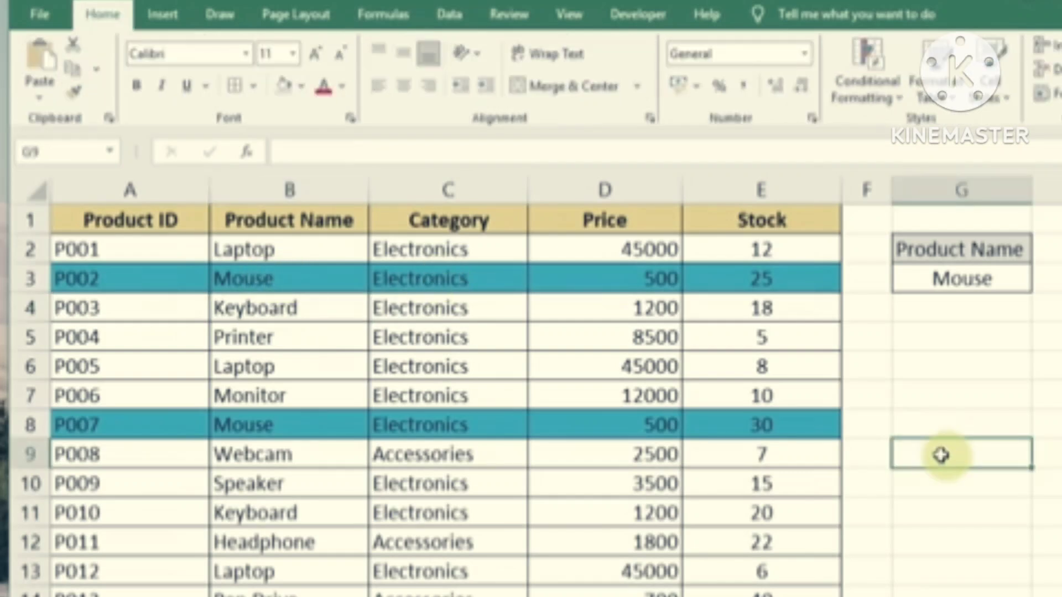
drag(135, 246, 744, 596)
click(721, 514)
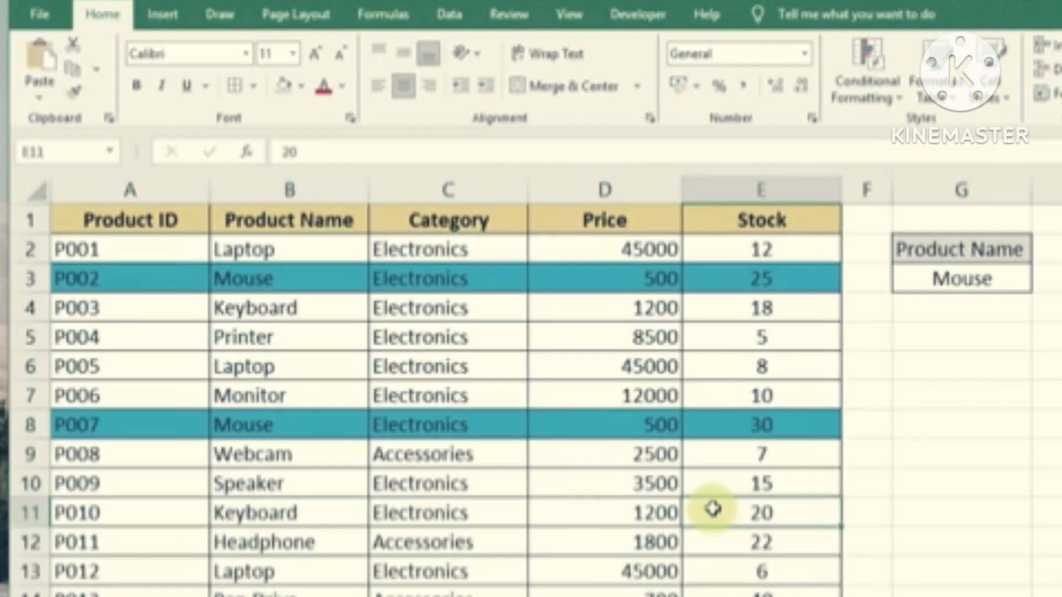
click(723, 486)
Step: Test the row highlighting by switching the product in cell G3 to Keyboard, Laptop and back to Mouse
click(992, 280)
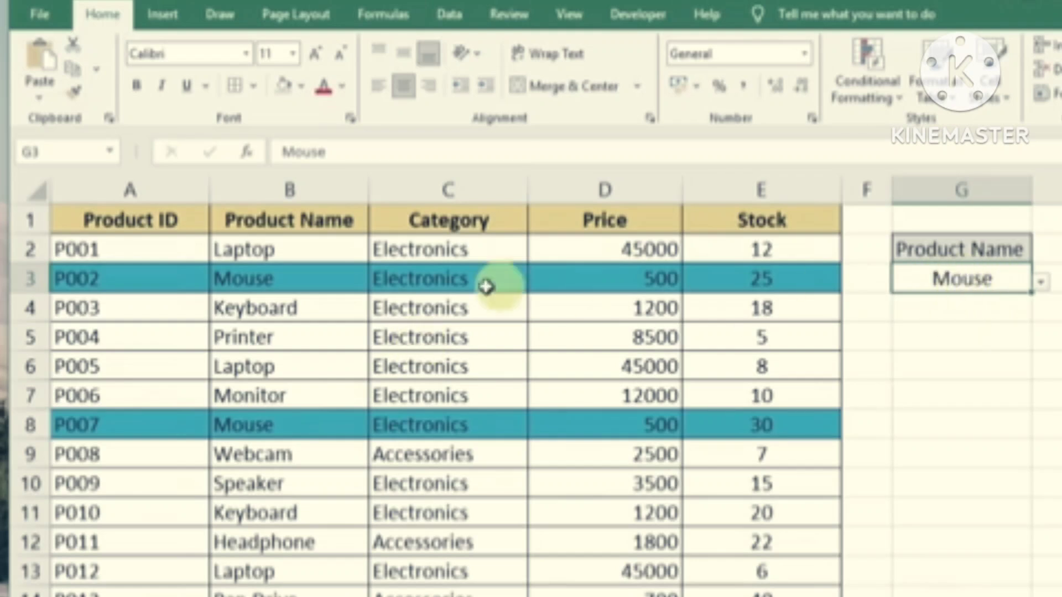
click(1040, 282)
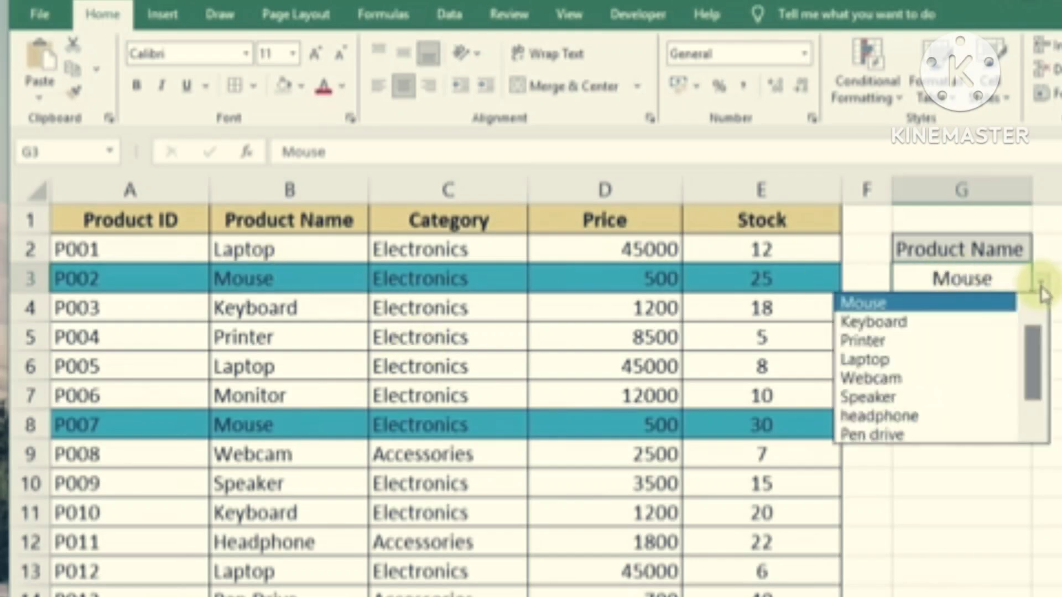
click(882, 329)
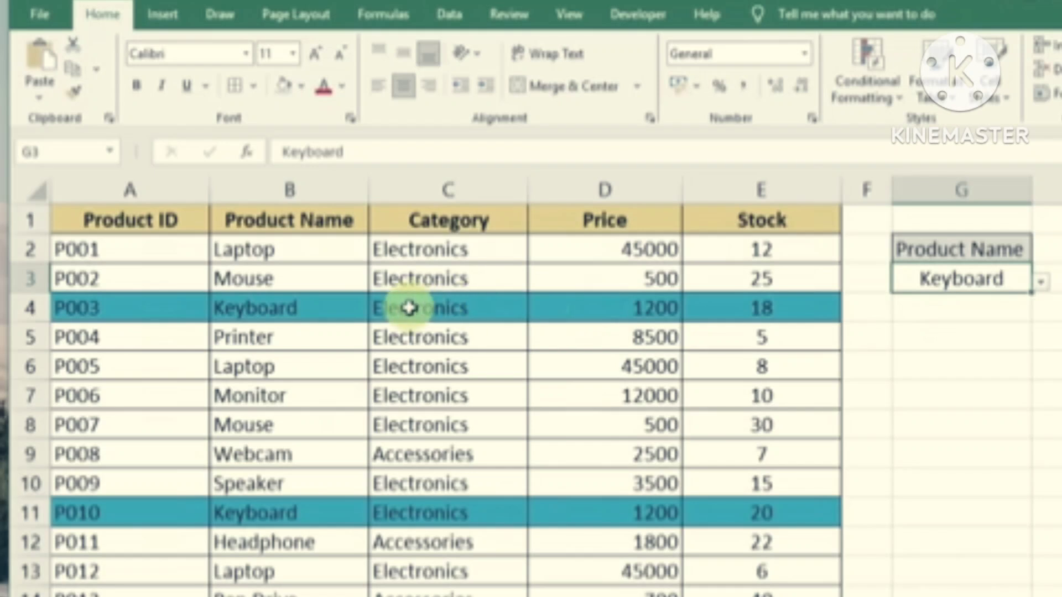
click(1041, 283)
click(934, 300)
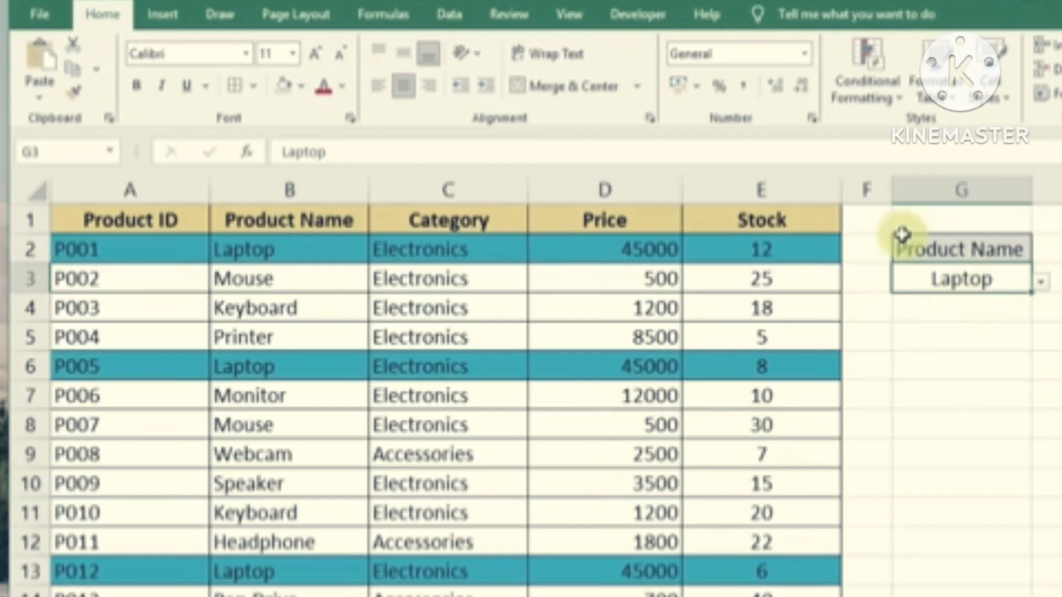
click(1041, 284)
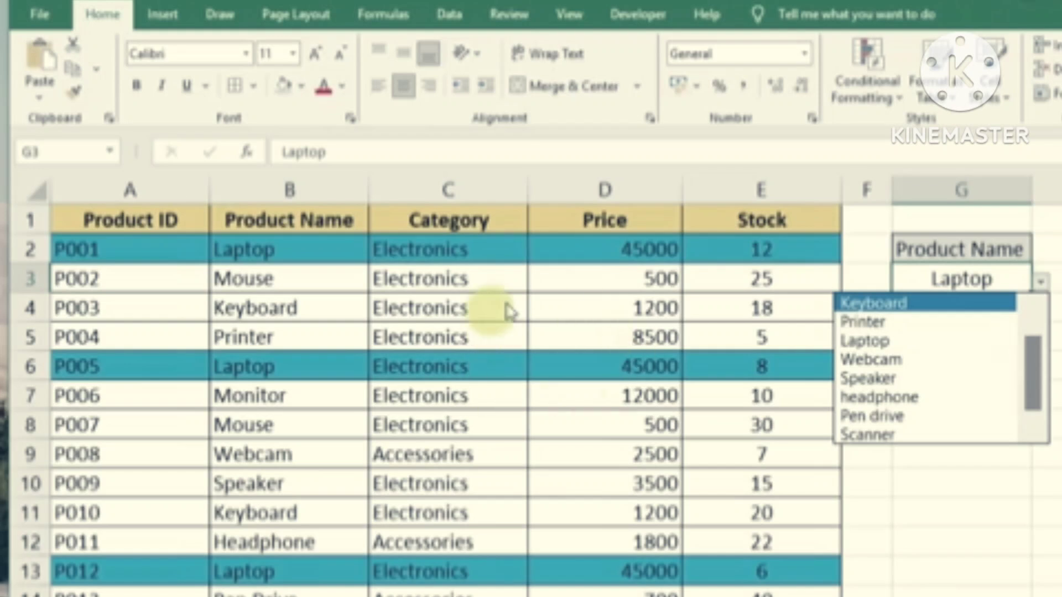
scroll(1034, 351, up, 1)
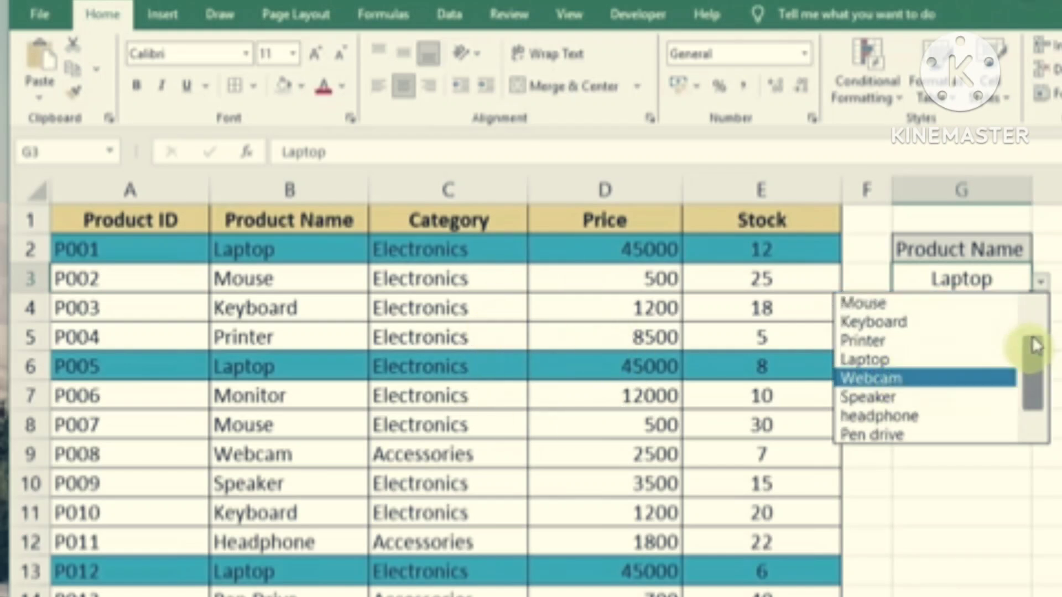
click(871, 302)
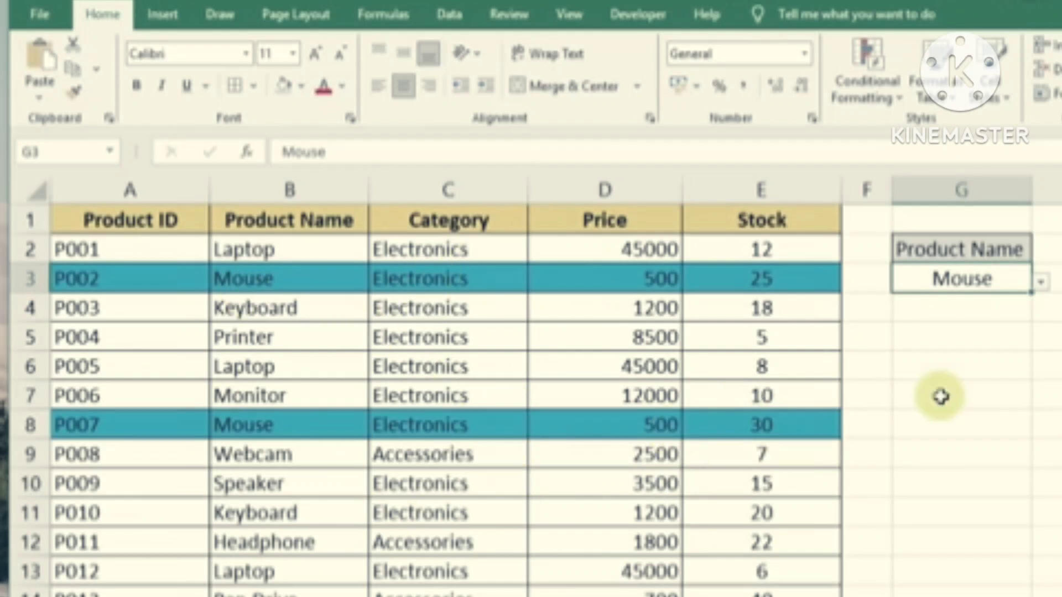
click(948, 368)
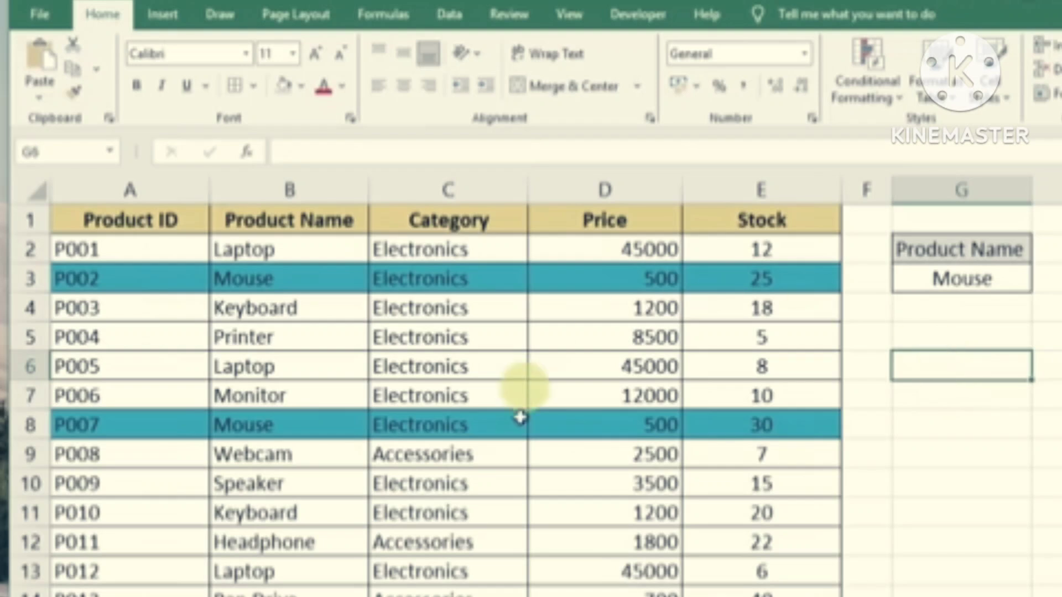
click(954, 409)
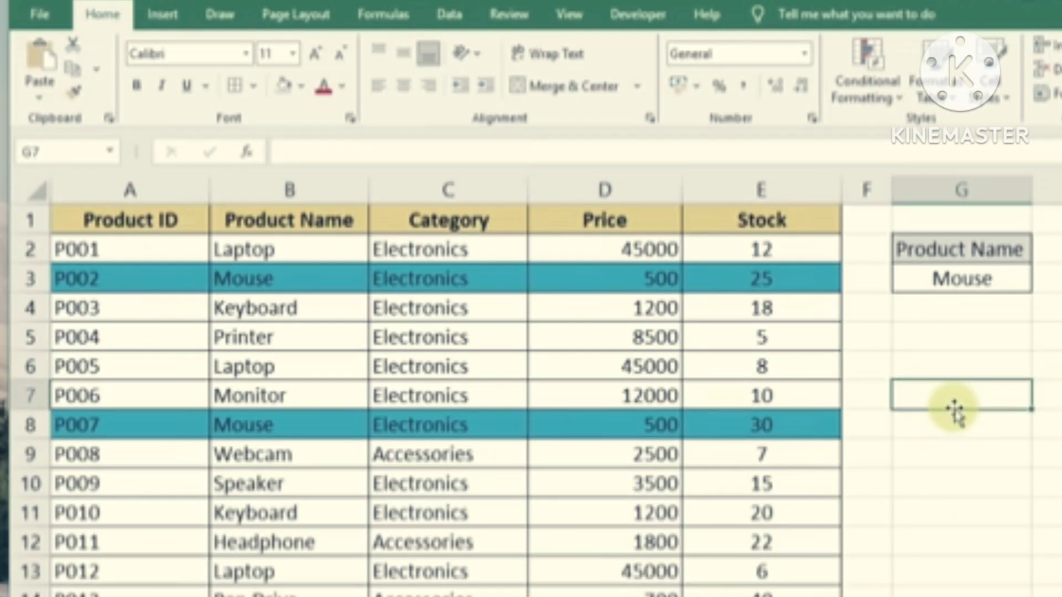
click(963, 279)
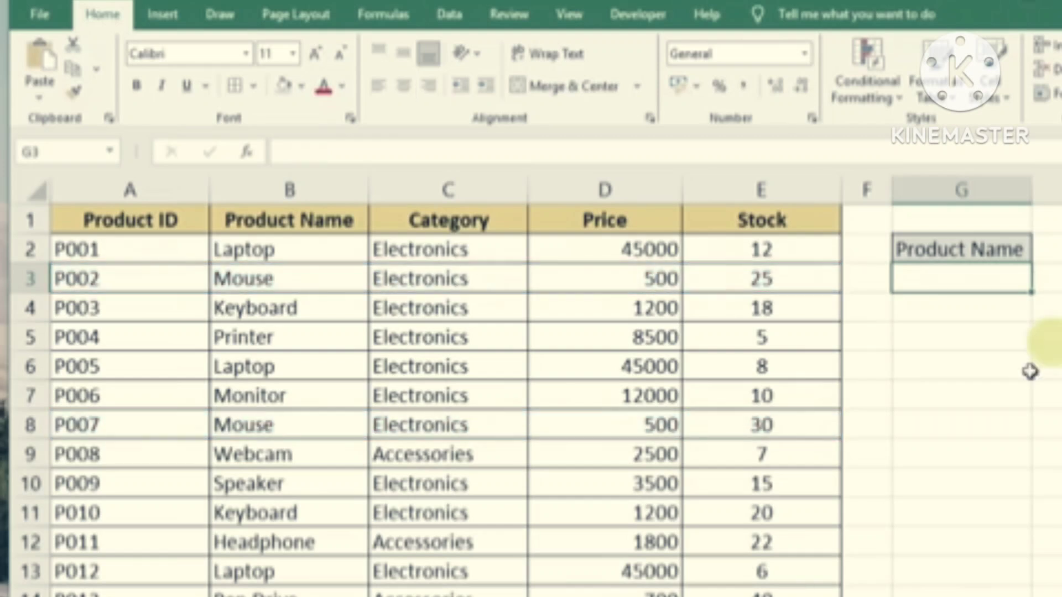
click(1012, 391)
click(970, 269)
click(968, 338)
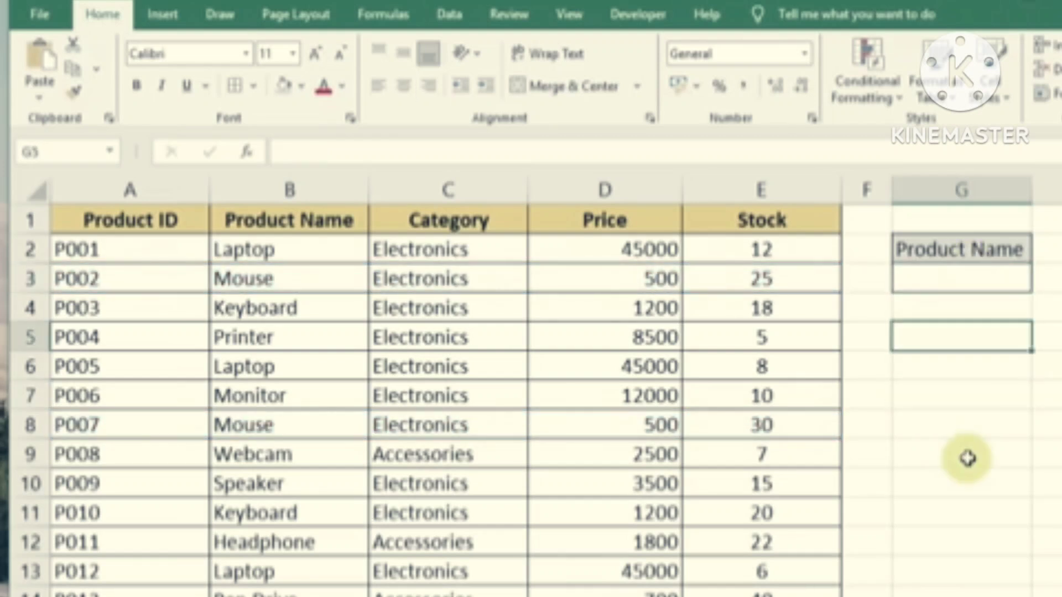
Step: Review the product table's headers from Product ID to Stock and the data in each column
drag(135, 224, 802, 594)
click(440, 343)
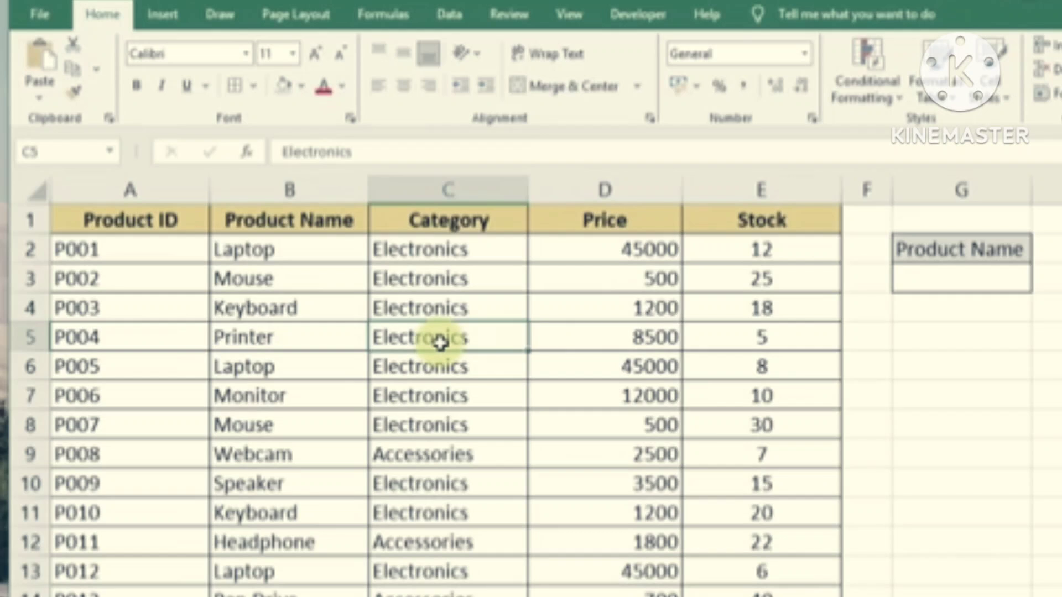
click(131, 218)
click(268, 224)
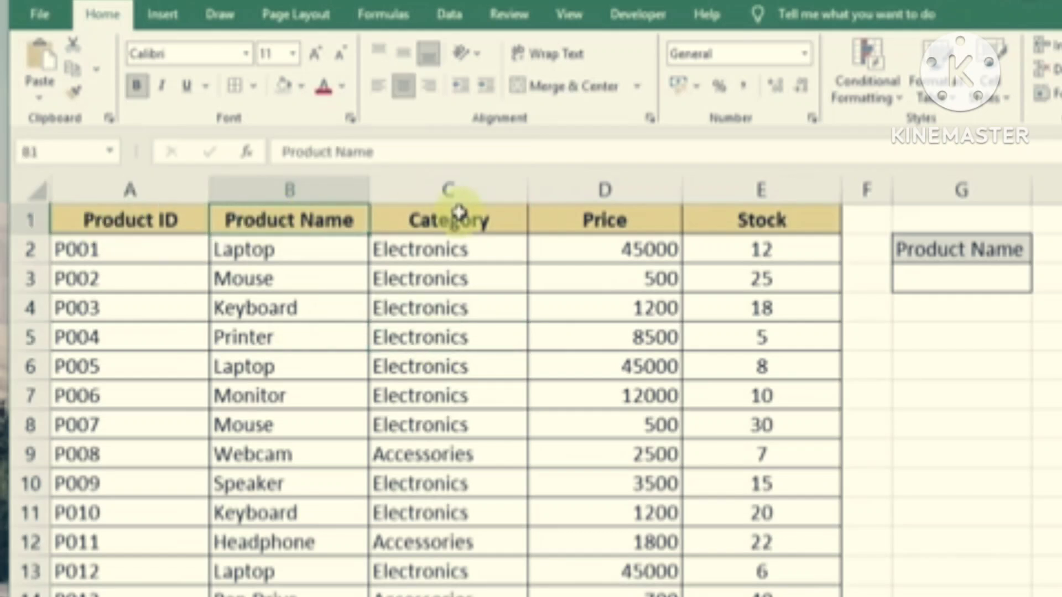
click(459, 216)
click(611, 220)
click(723, 220)
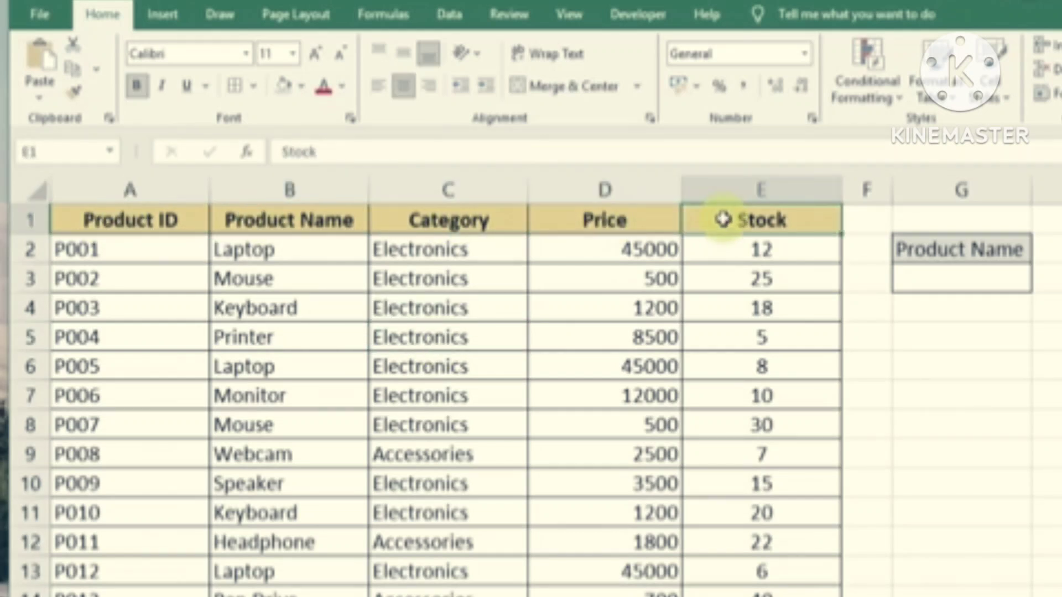
drag(123, 249, 131, 595)
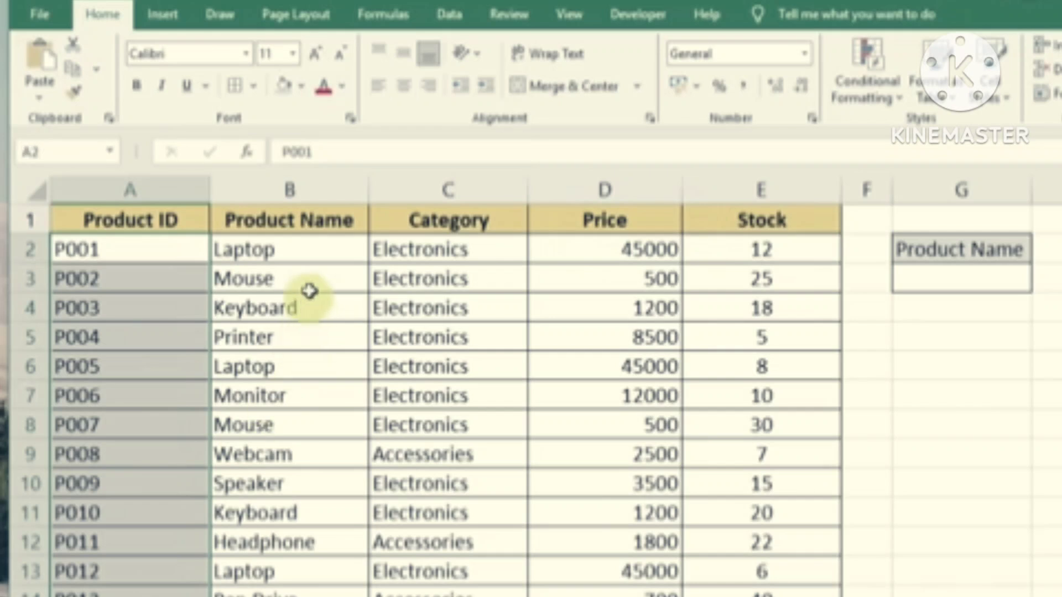
drag(307, 253, 303, 595)
click(433, 266)
click(626, 256)
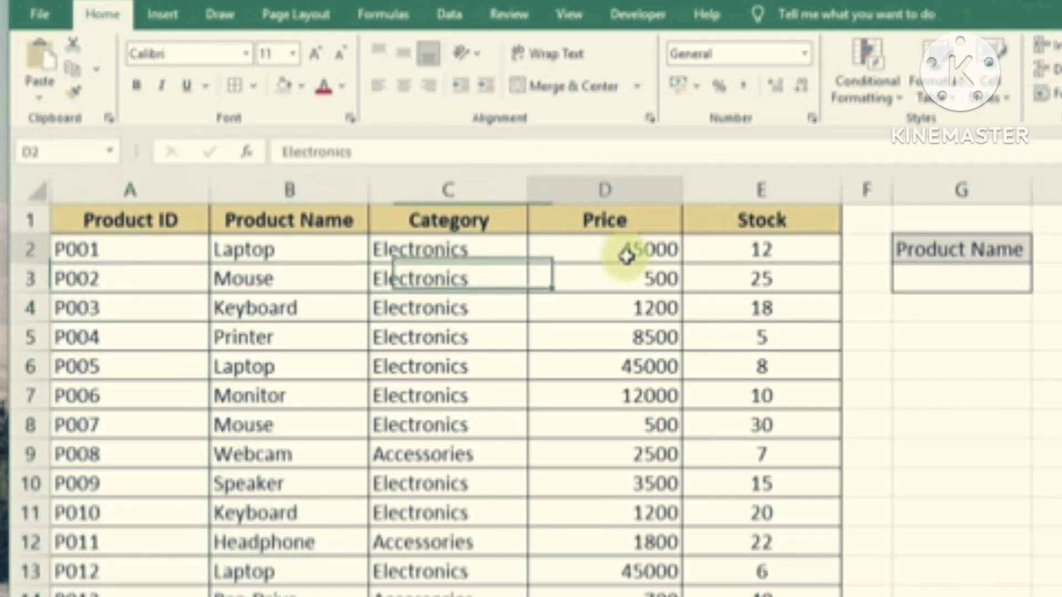
click(753, 251)
drag(127, 249, 764, 595)
click(729, 539)
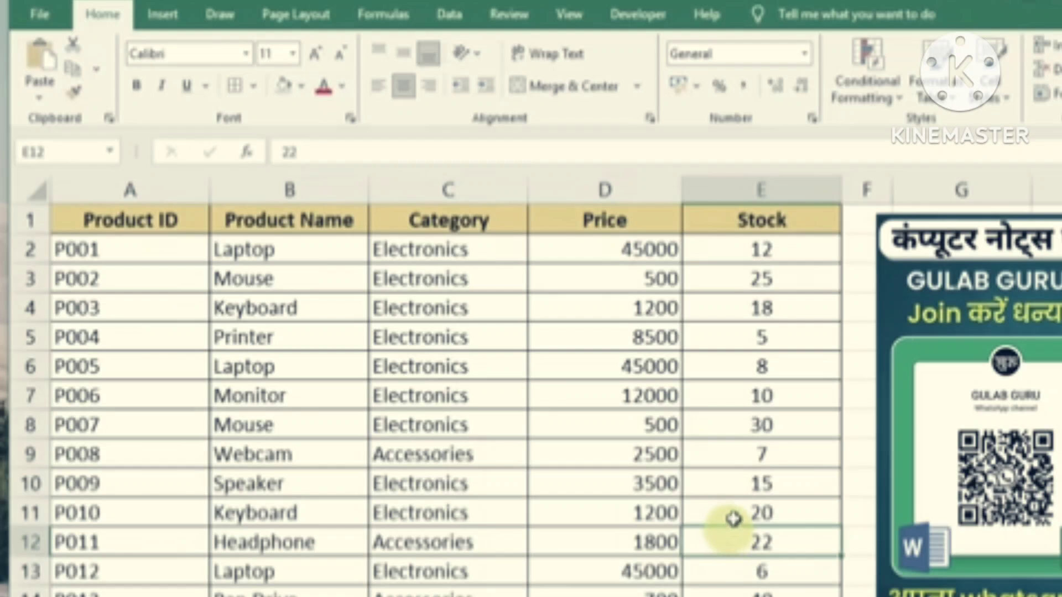
click(740, 485)
click(760, 426)
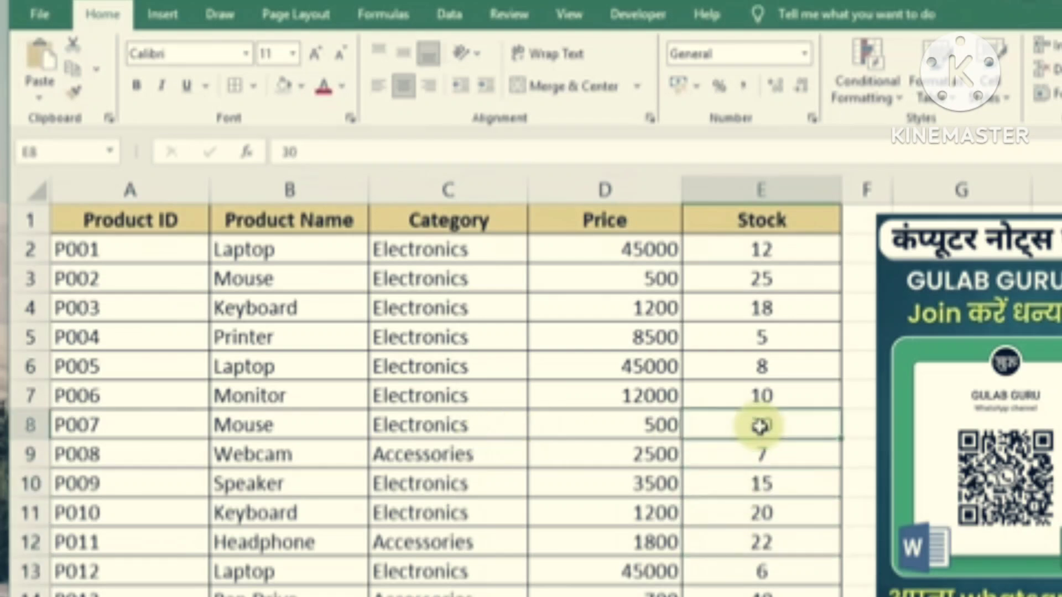
click(745, 386)
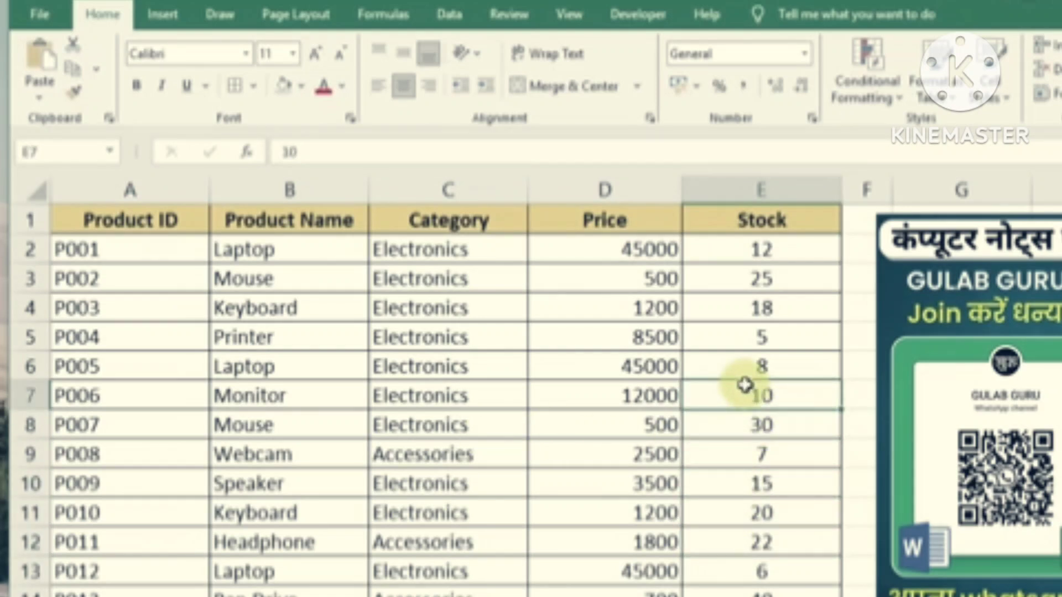
click(742, 358)
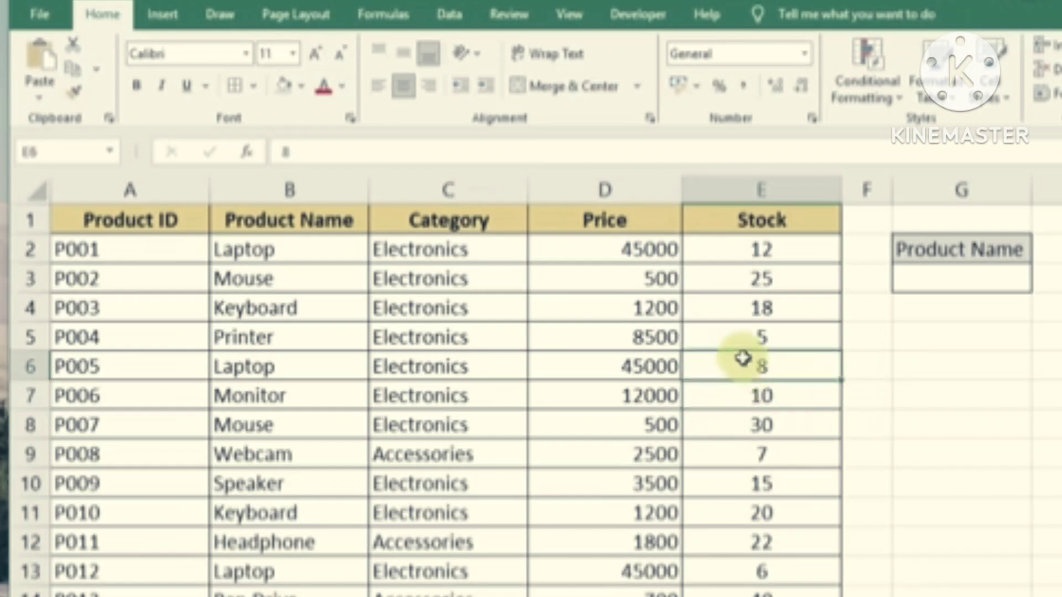
click(749, 337)
key(ctrl+a)
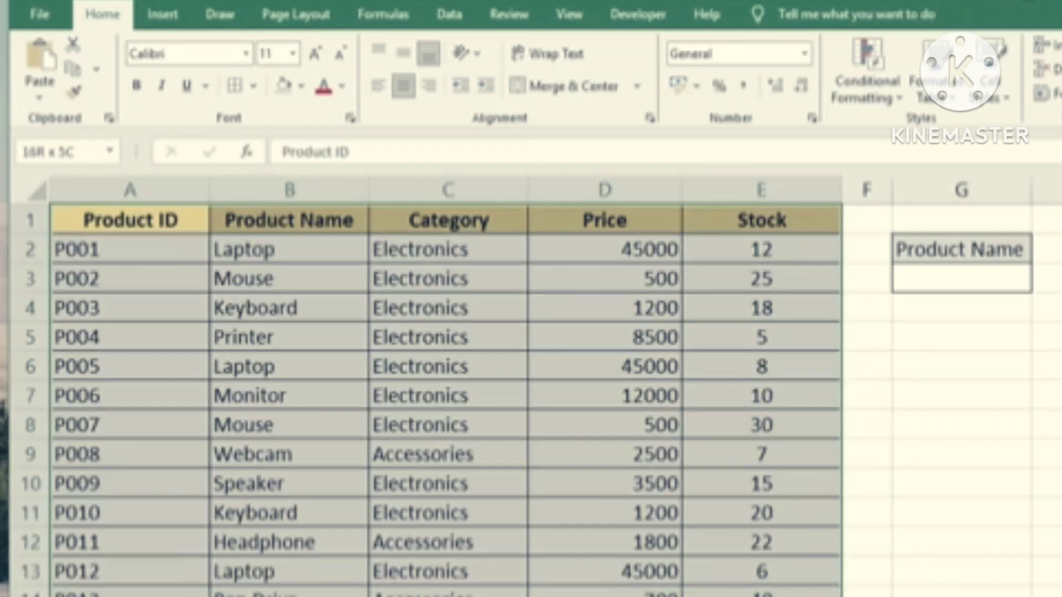
click(755, 587)
click(919, 247)
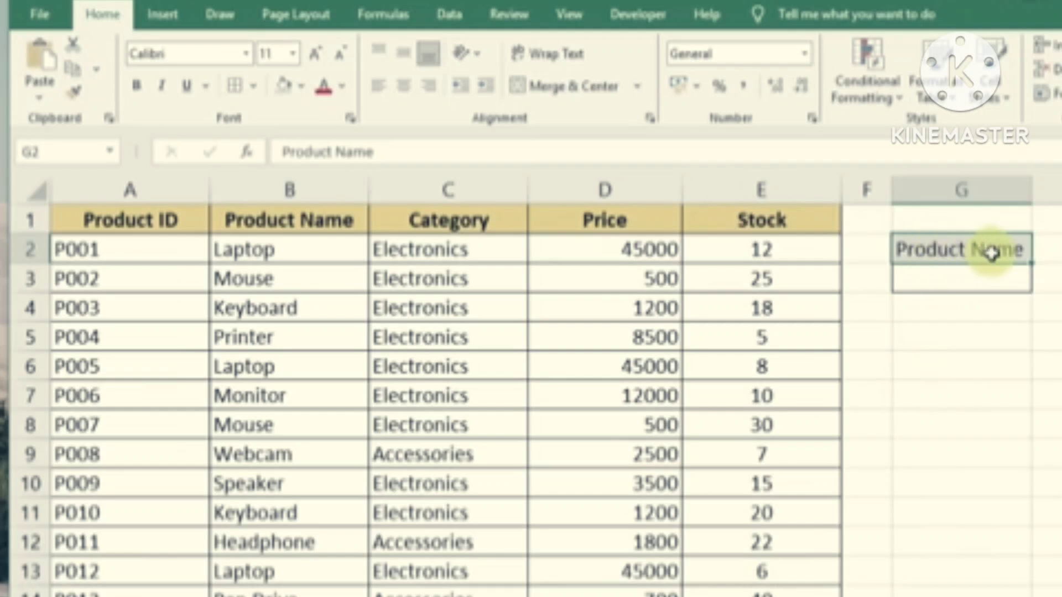
click(970, 279)
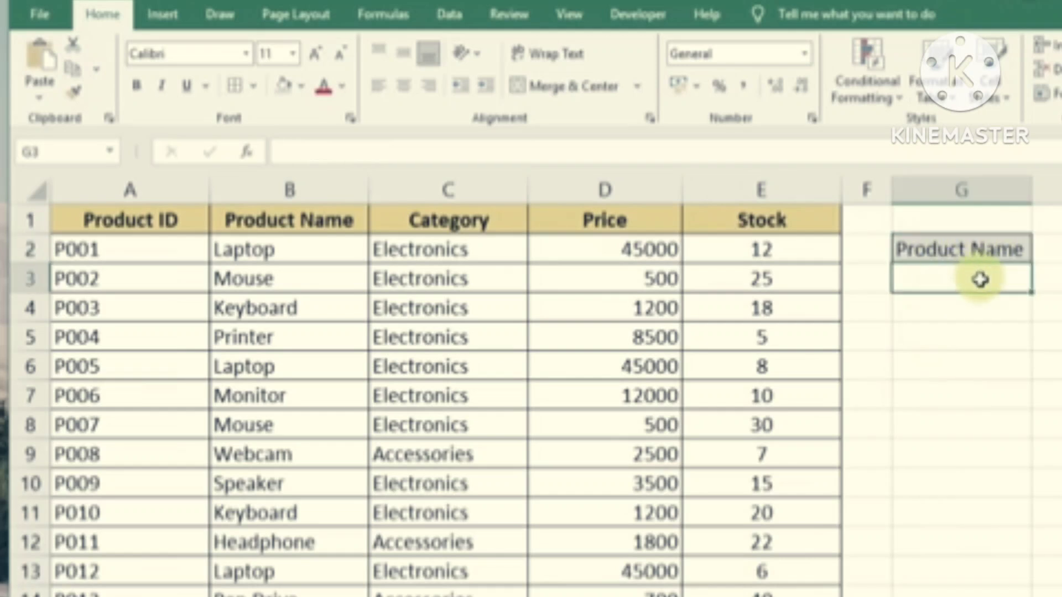
click(996, 395)
click(963, 280)
click(252, 85)
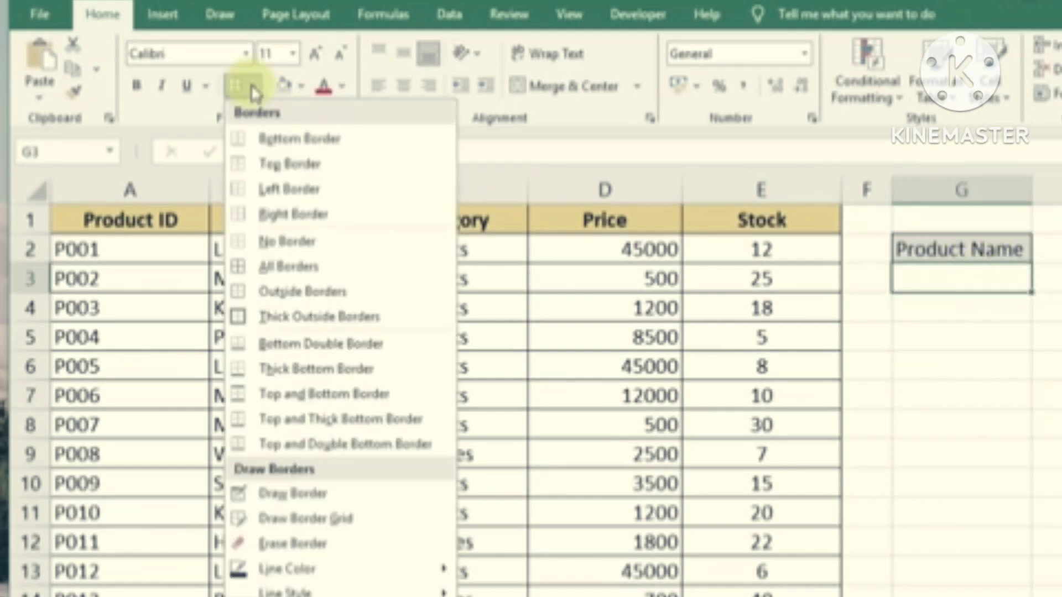
Step: Enter Mouse in cell G3 below the Product Name label and center it horizontally
click(956, 280)
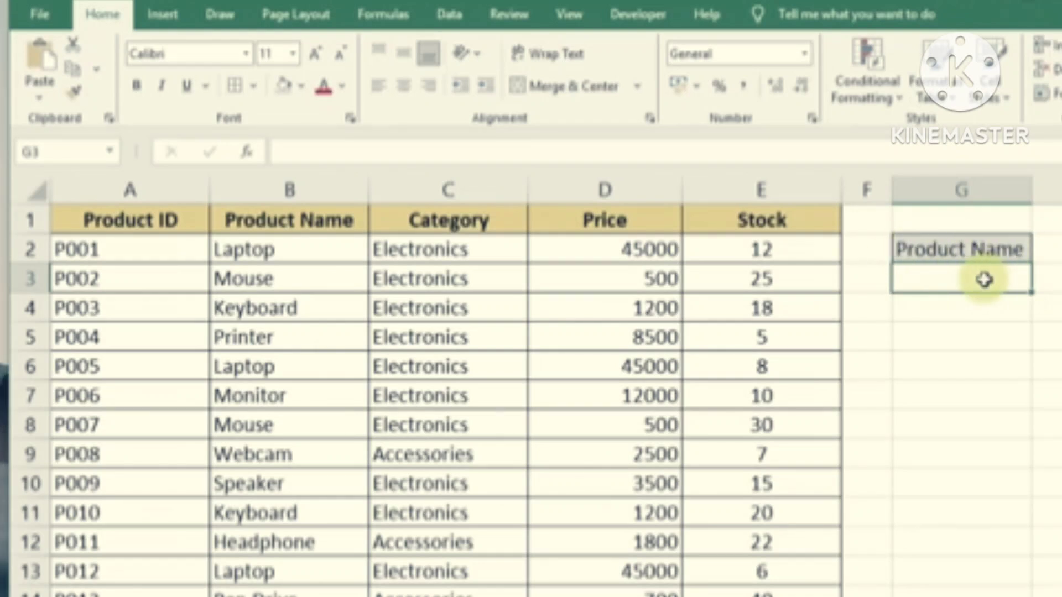
text(Mouse)
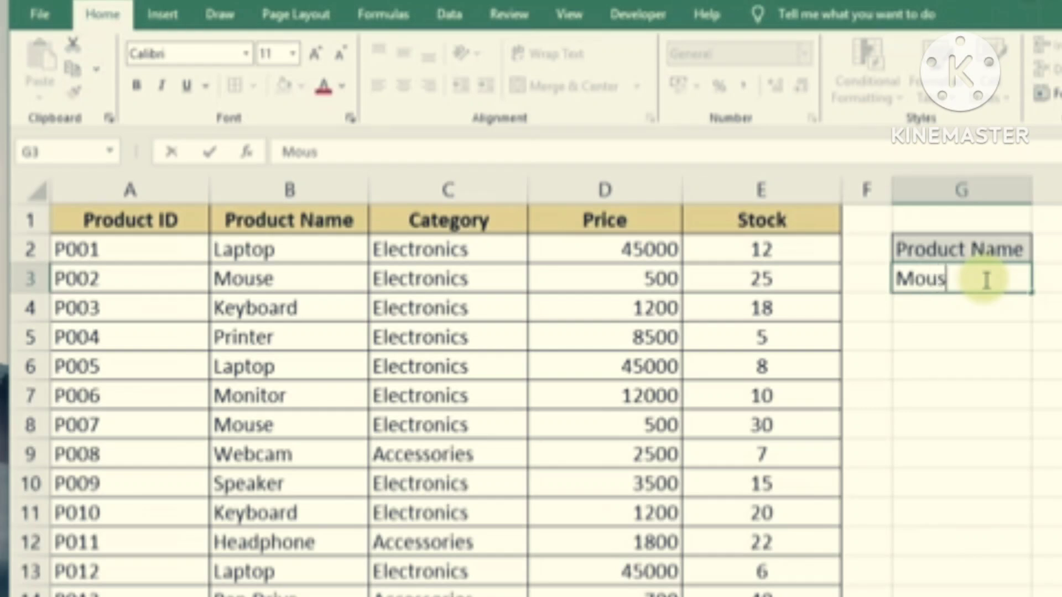
key(Return)
click(968, 282)
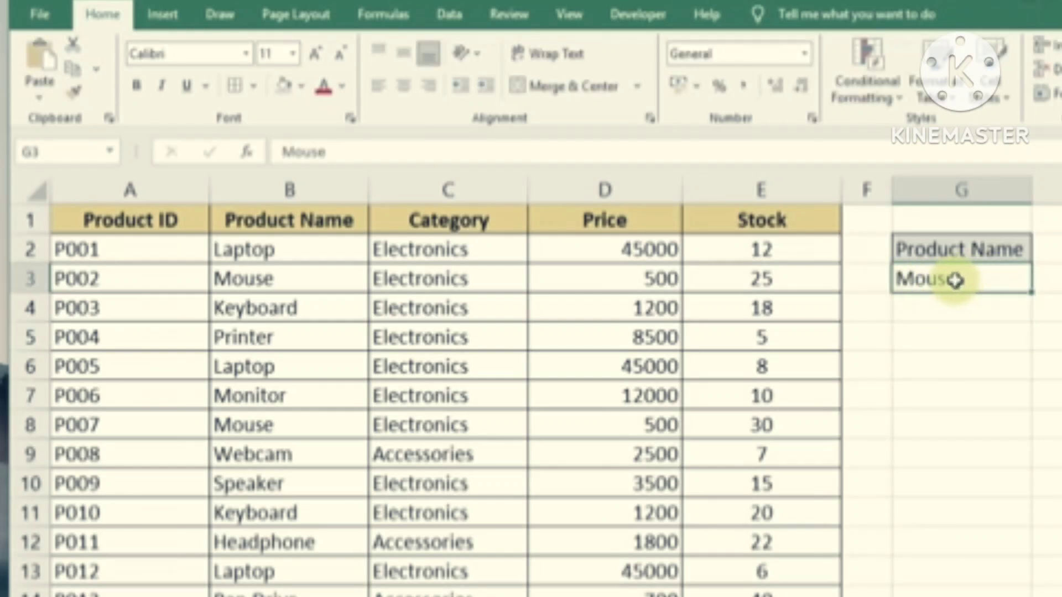
click(406, 91)
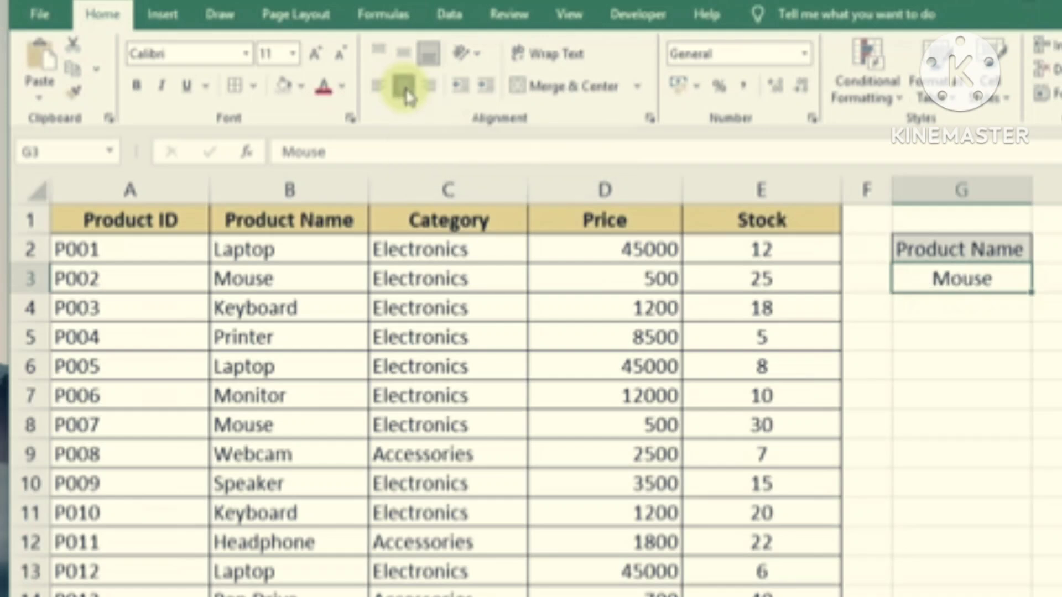
click(949, 390)
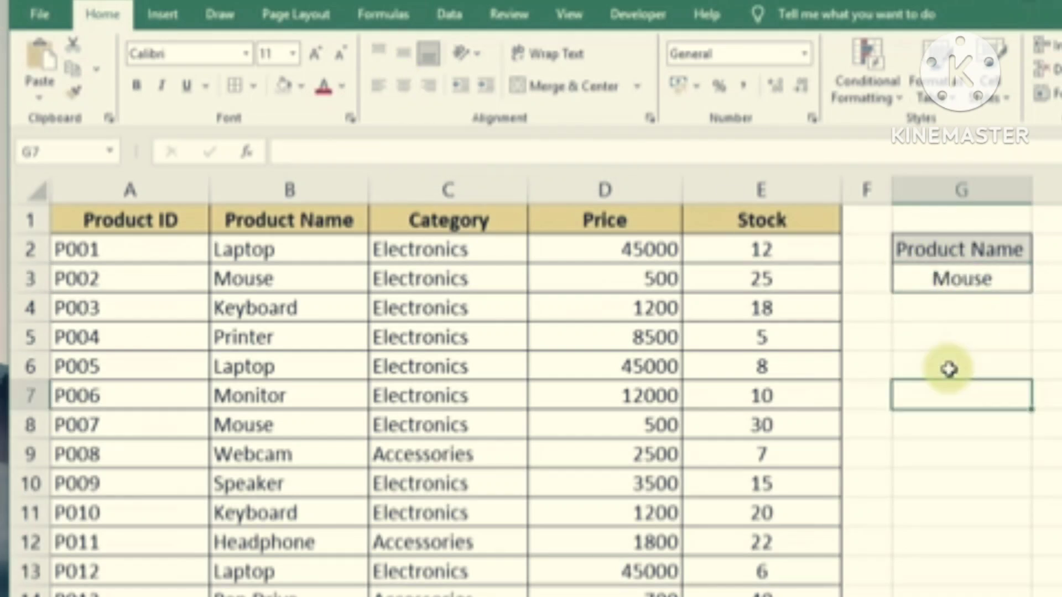
click(949, 369)
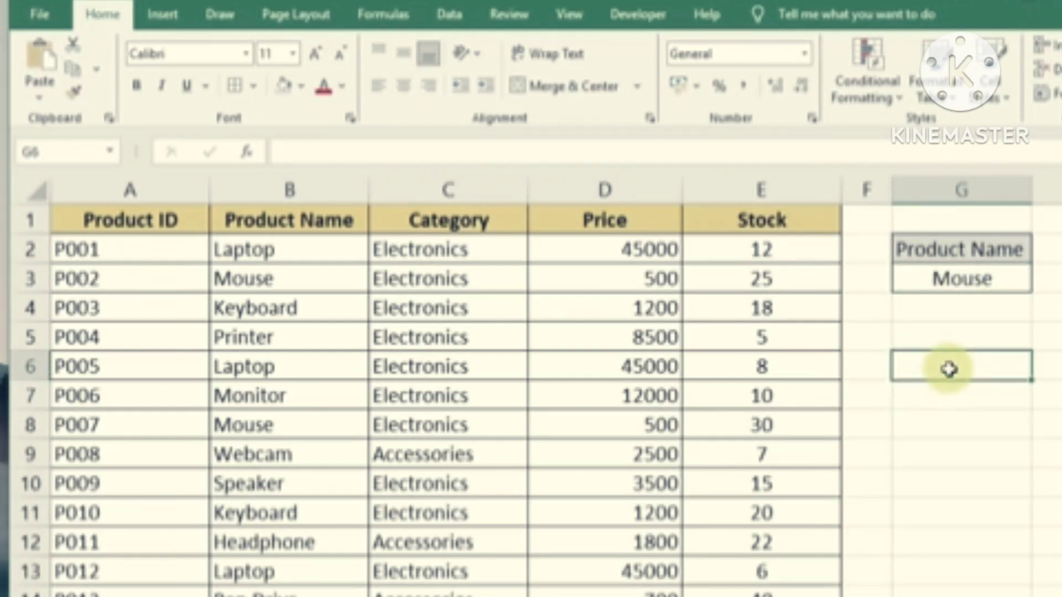
click(941, 483)
click(927, 451)
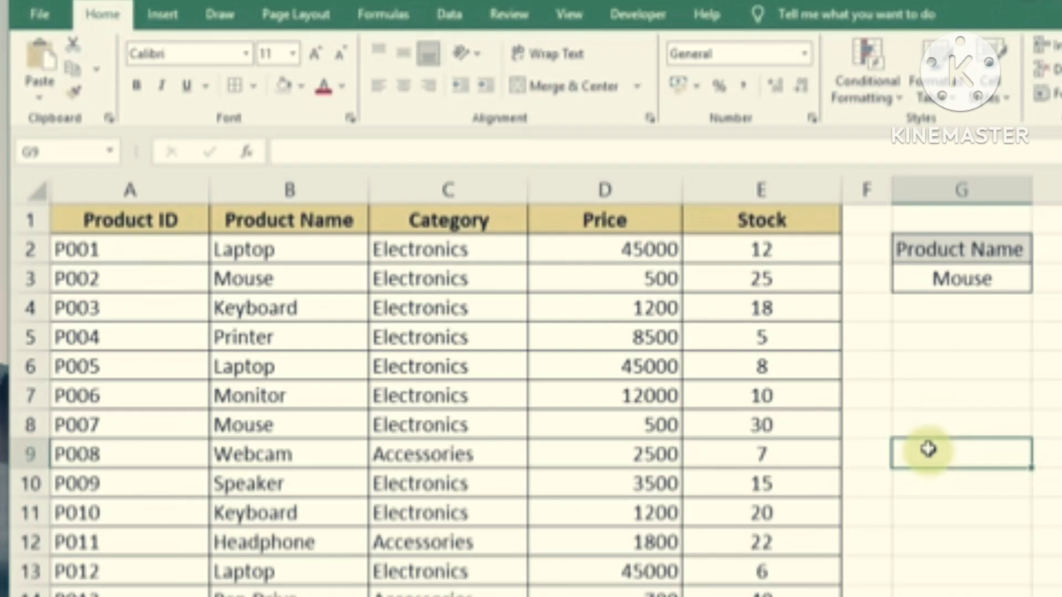
click(124, 250)
click(265, 215)
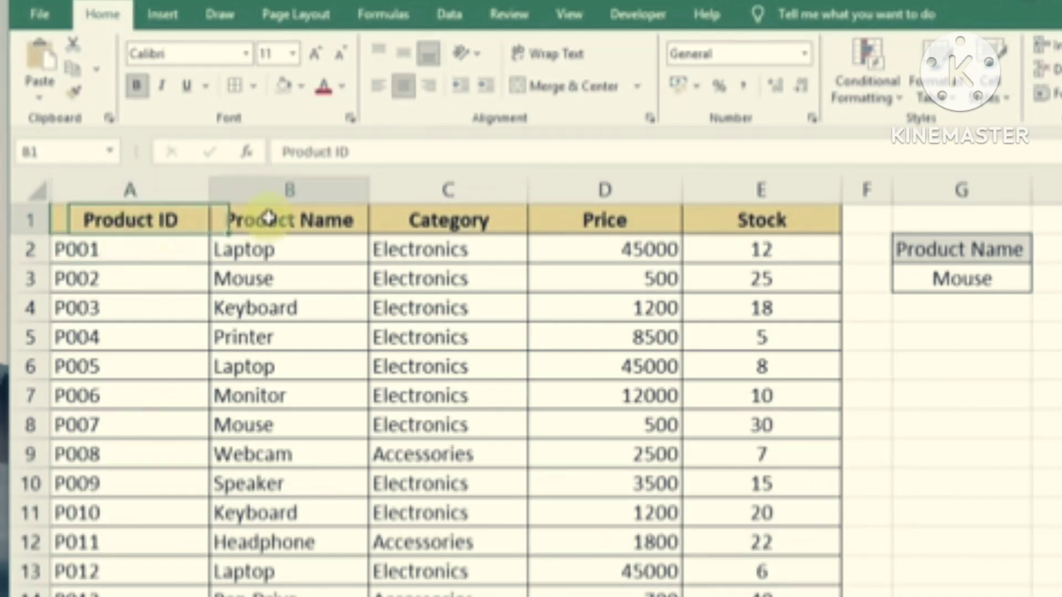
drag(142, 215, 723, 213)
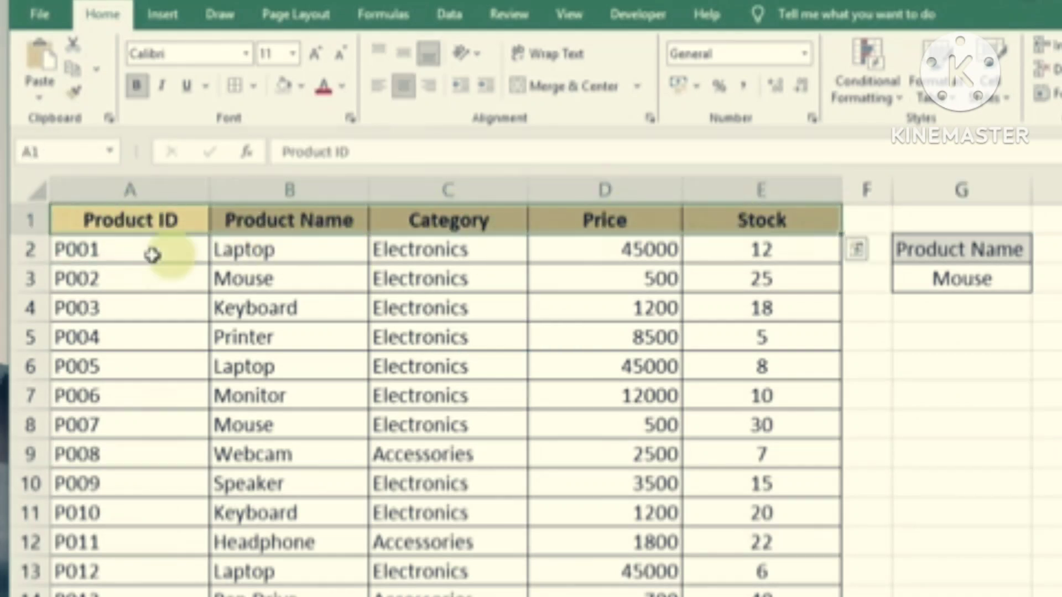
Step: Start a new conditional formatting rule for the product data rows from A2 through column E, using a formula to determine which cells to format
click(133, 249)
drag(133, 249, 763, 595)
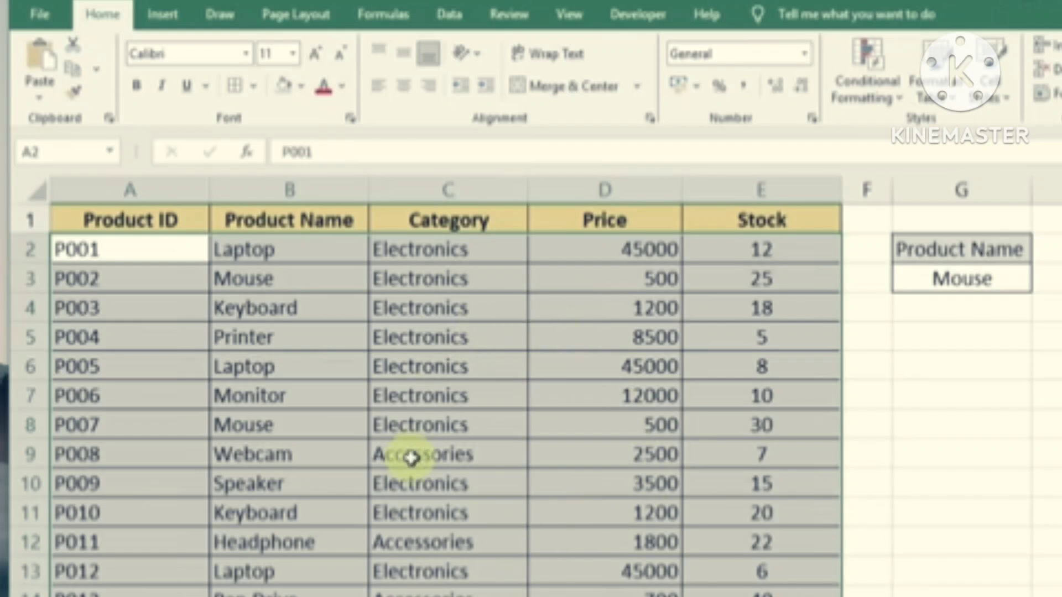
click(886, 95)
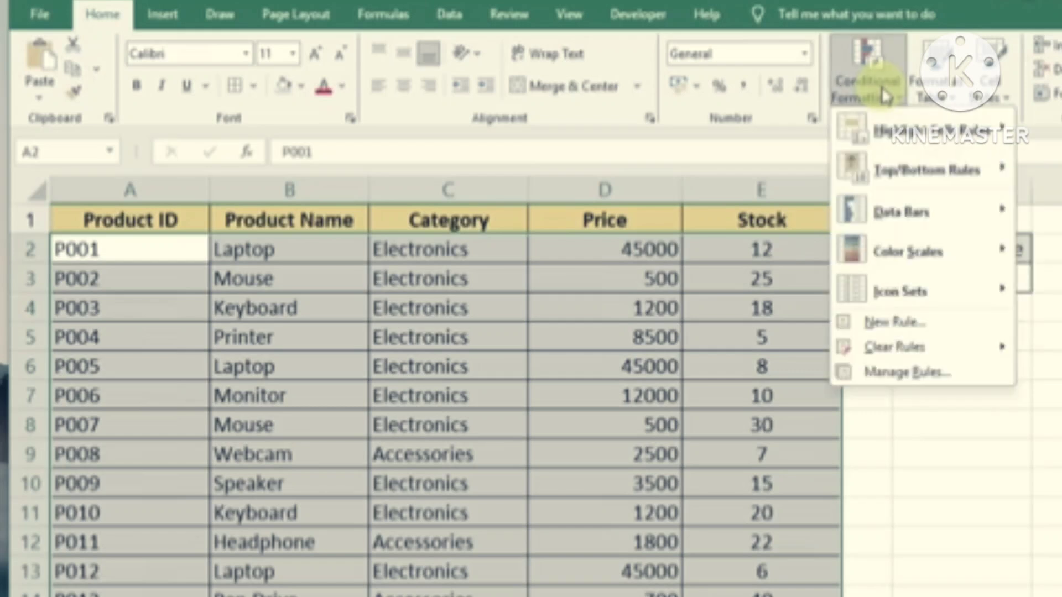
click(897, 331)
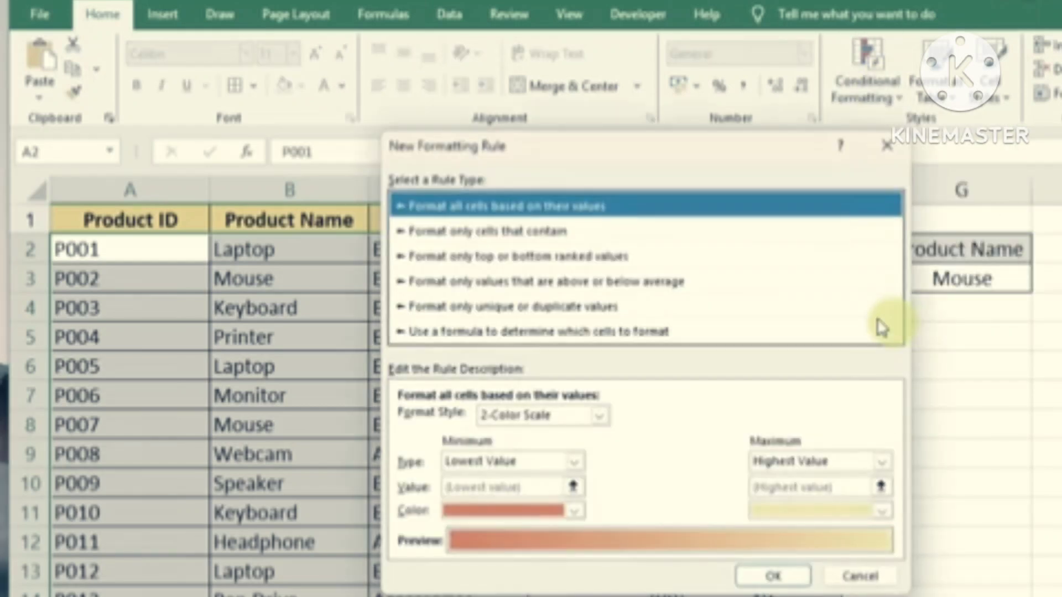
drag(602, 153, 597, 119)
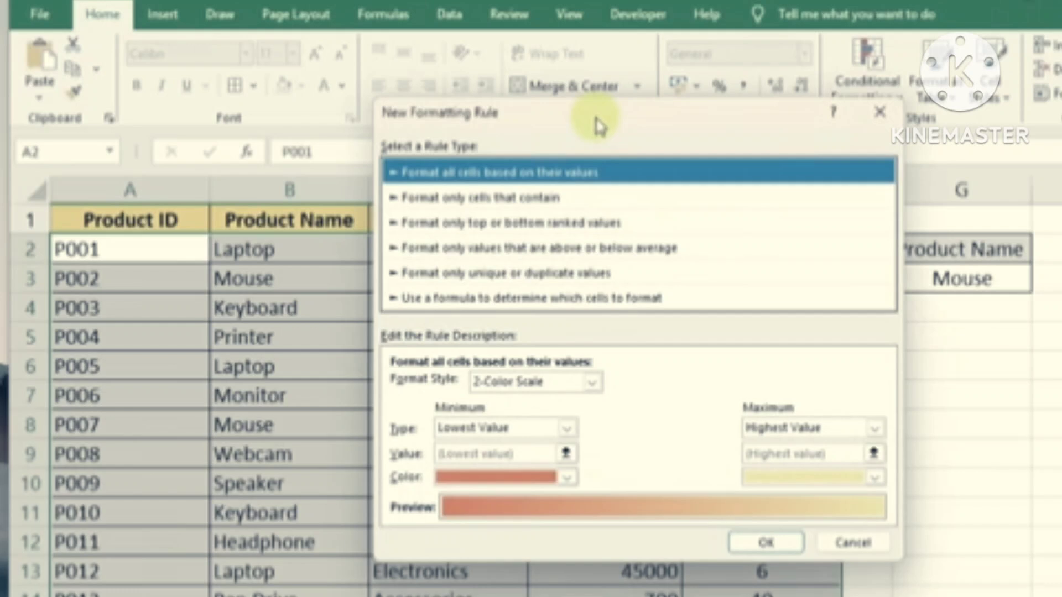
click(503, 297)
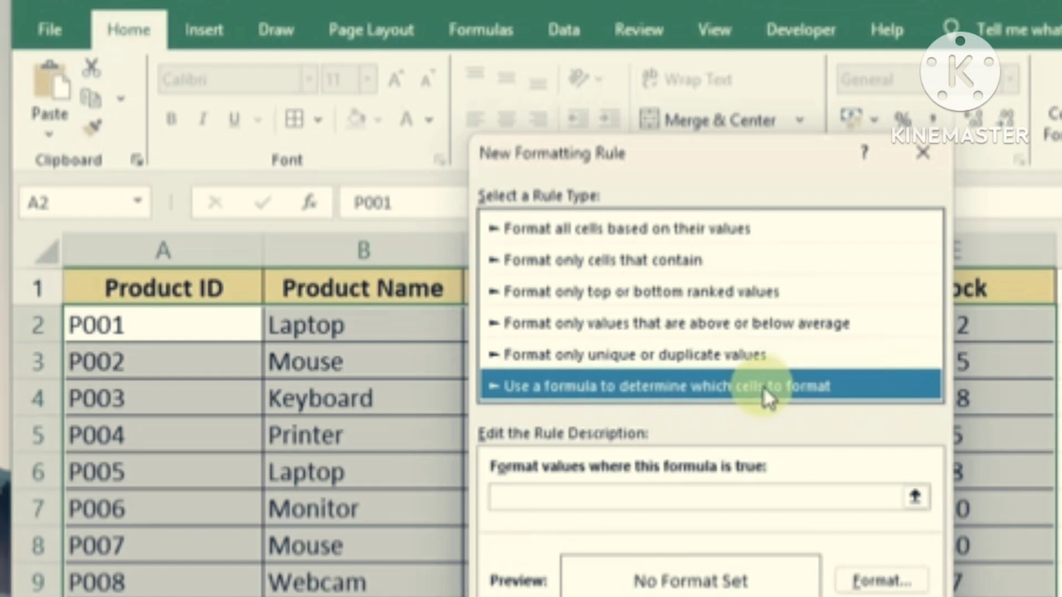
Step: Enter =$B2=$G$3 as the rule's formula, locking only the column of B2 and fully locking G3
click(545, 494)
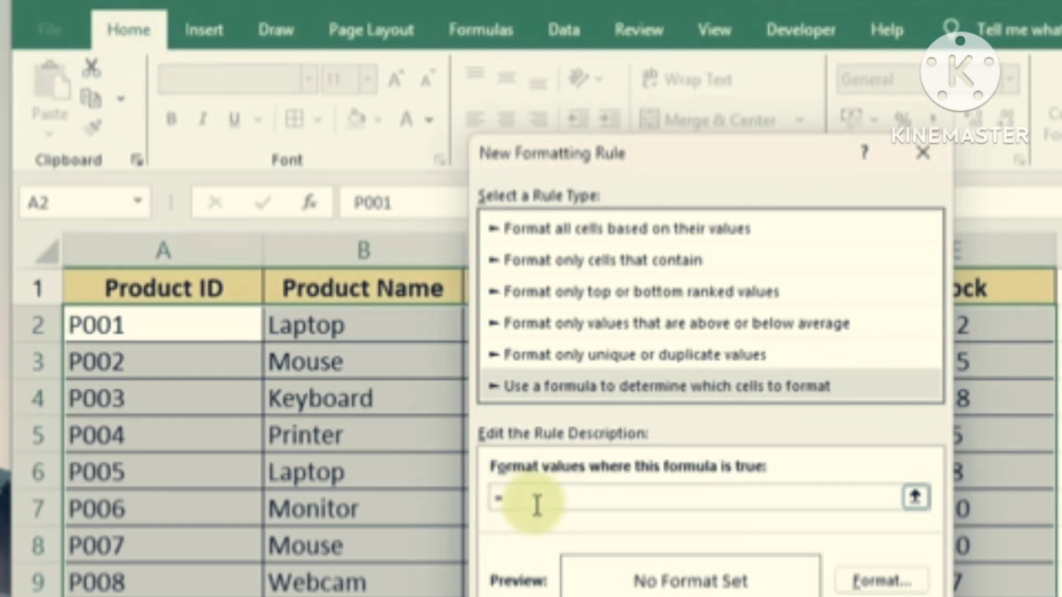
click(346, 329)
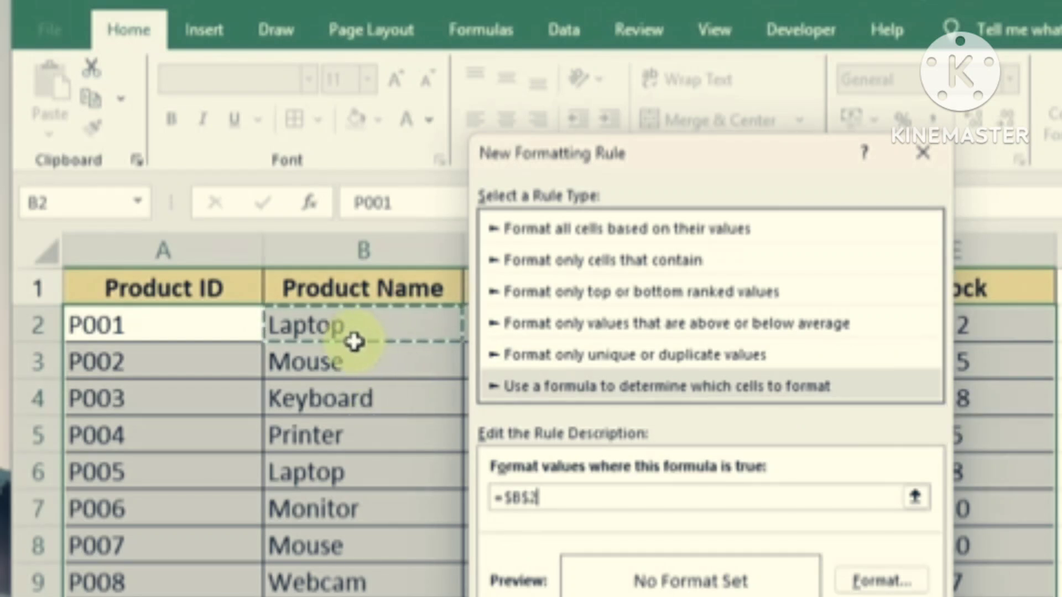
click(532, 501)
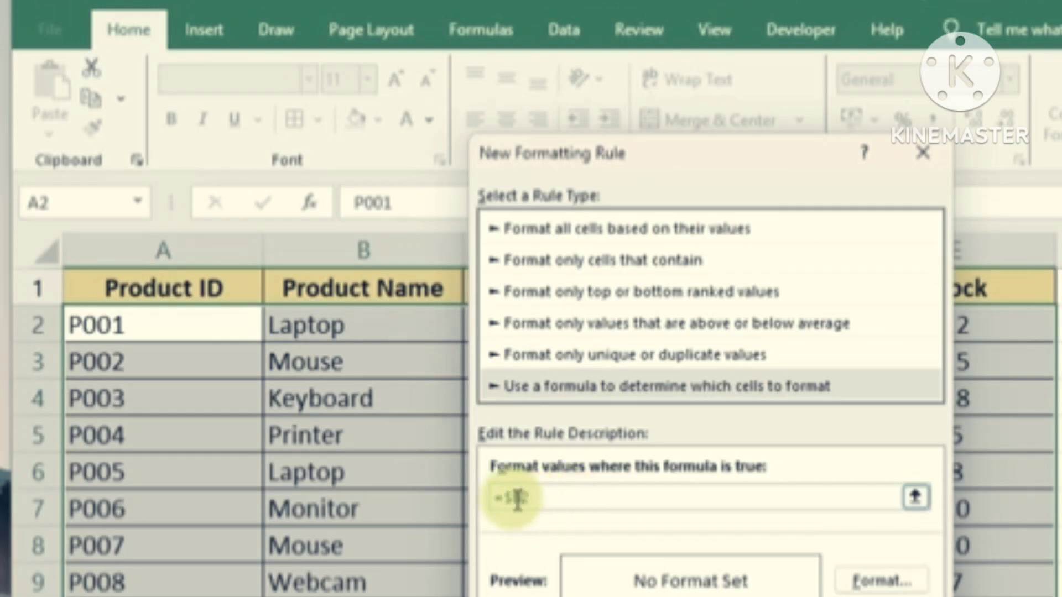
click(546, 497)
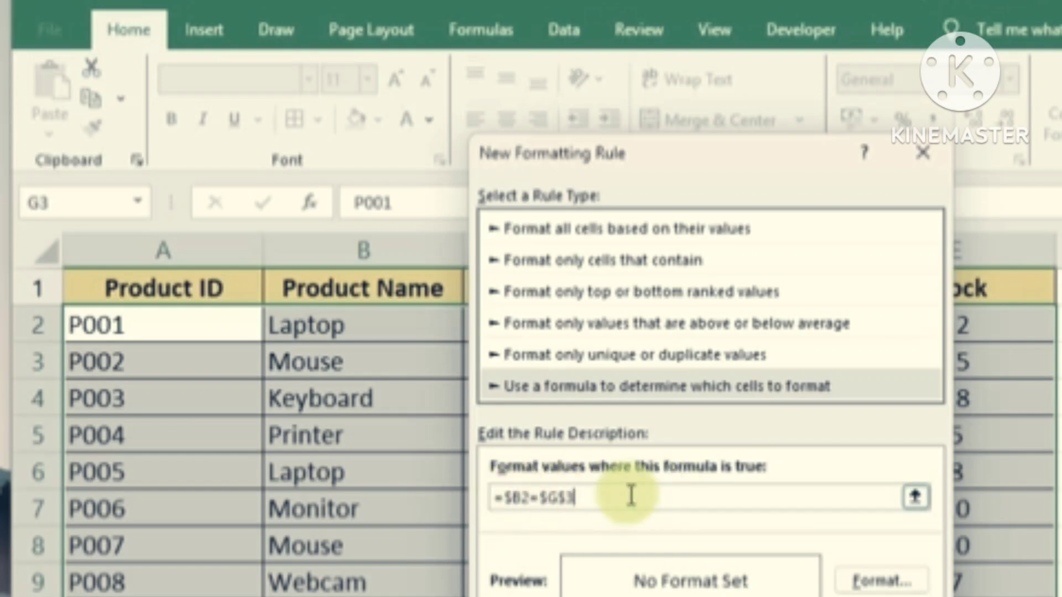
Step: Give the rule a teal background fill and apply it to the selected product rows
click(879, 580)
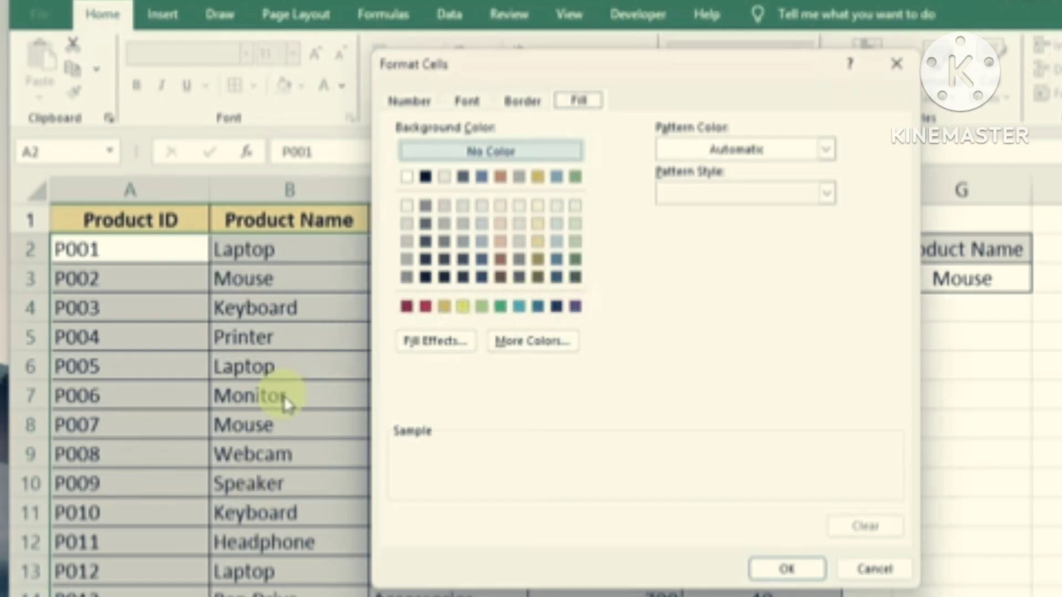
click(520, 307)
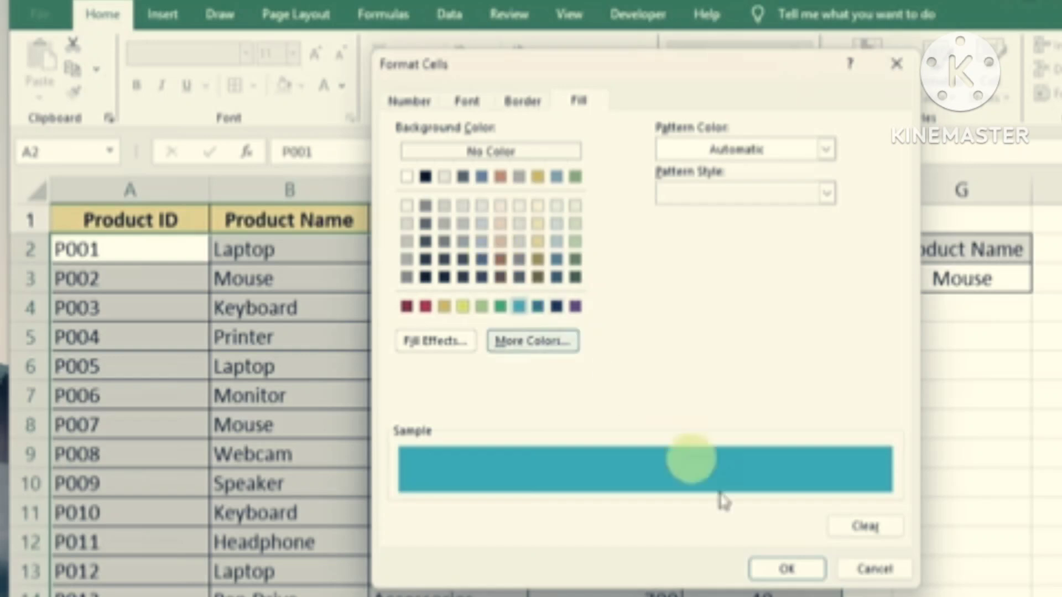
click(787, 569)
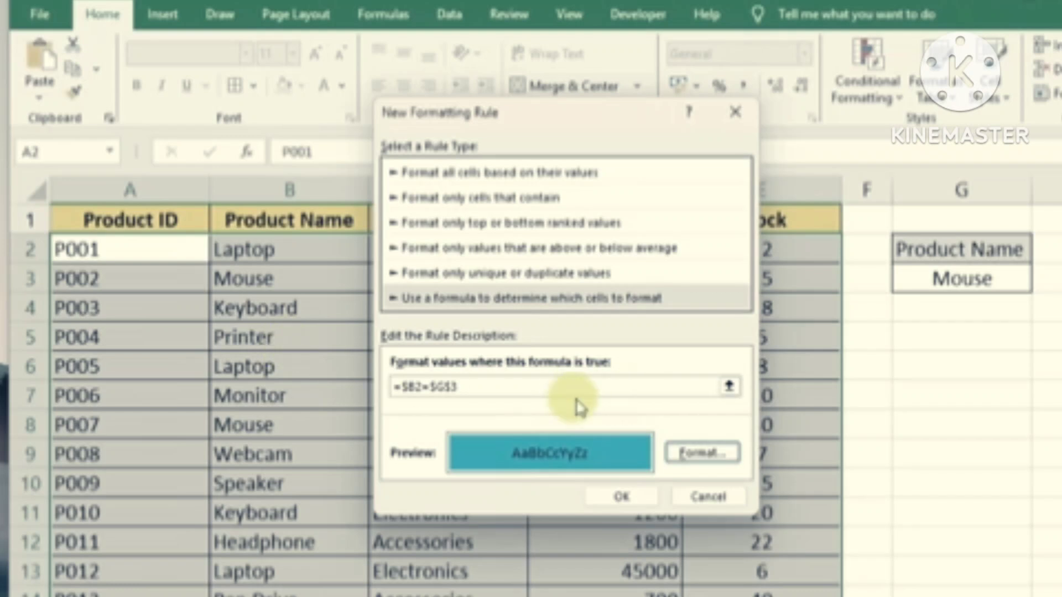
click(621, 496)
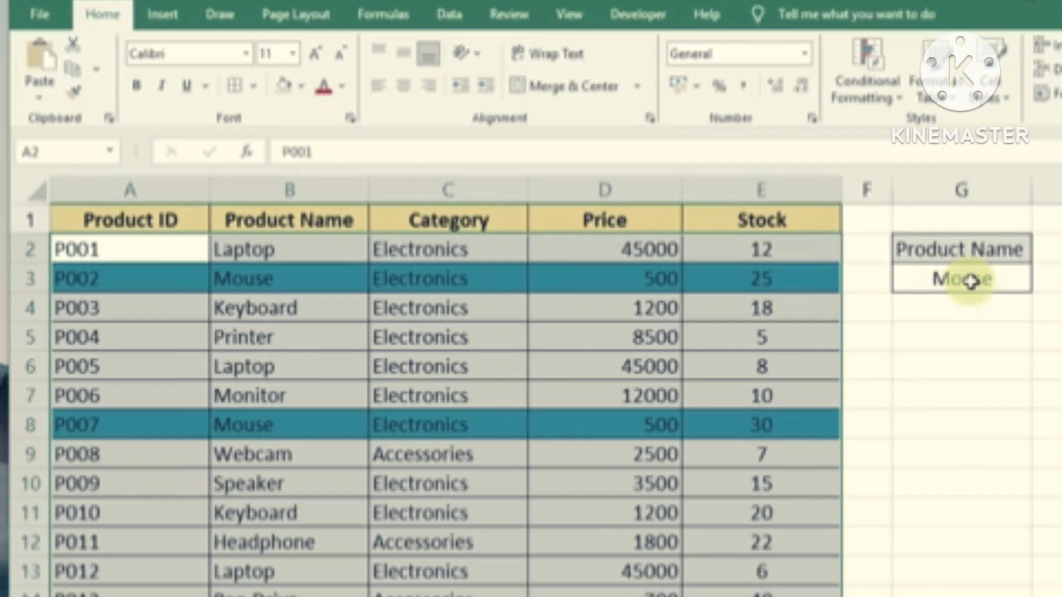
Step: Test the new rule by replacing the product name in cell G3 with Keyboard and with Laptop in turn
click(509, 423)
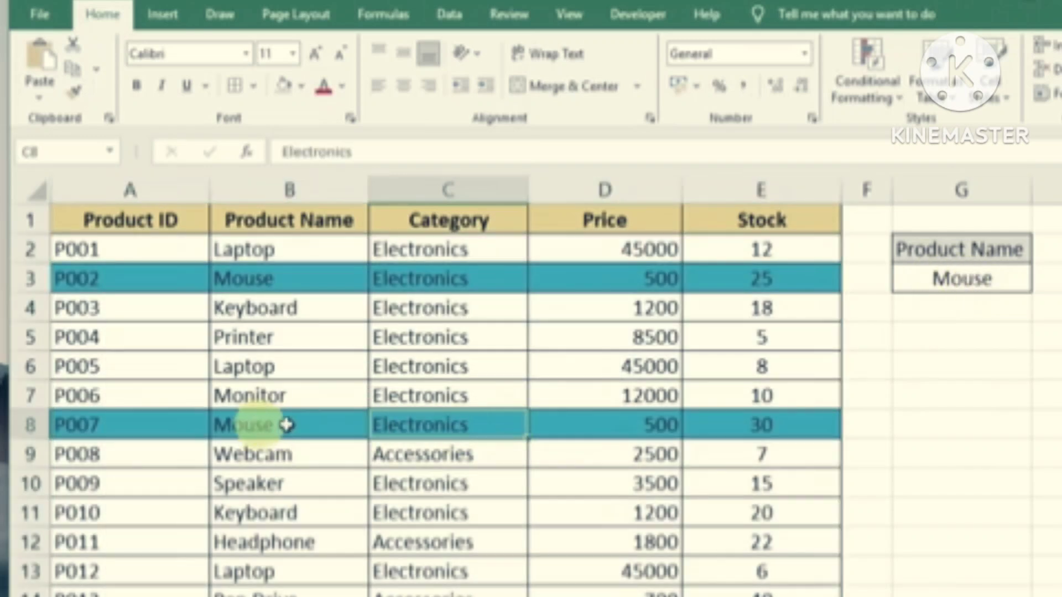
click(577, 423)
click(965, 281)
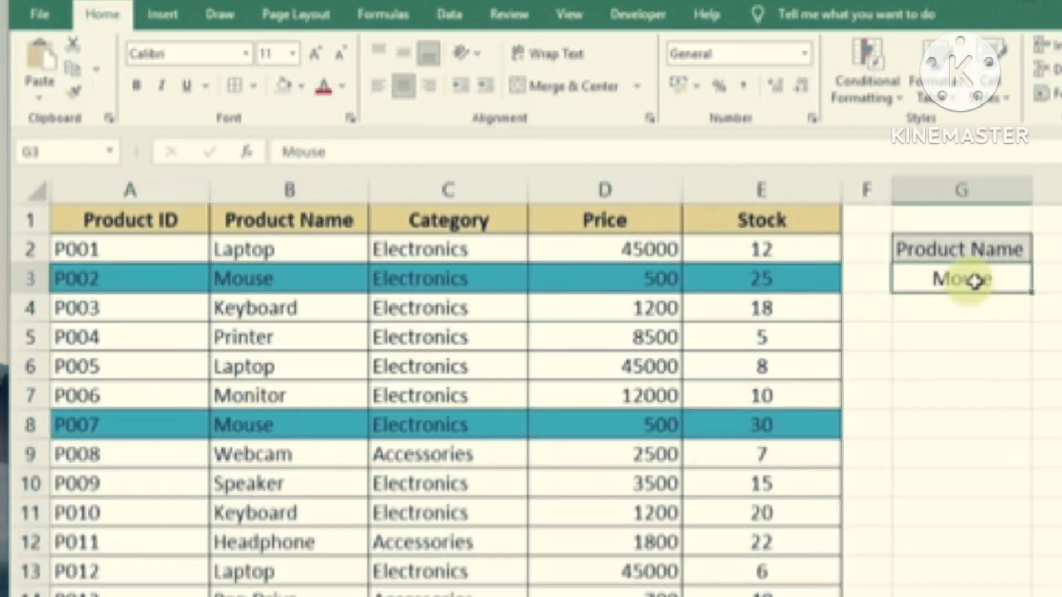
key(Delete)
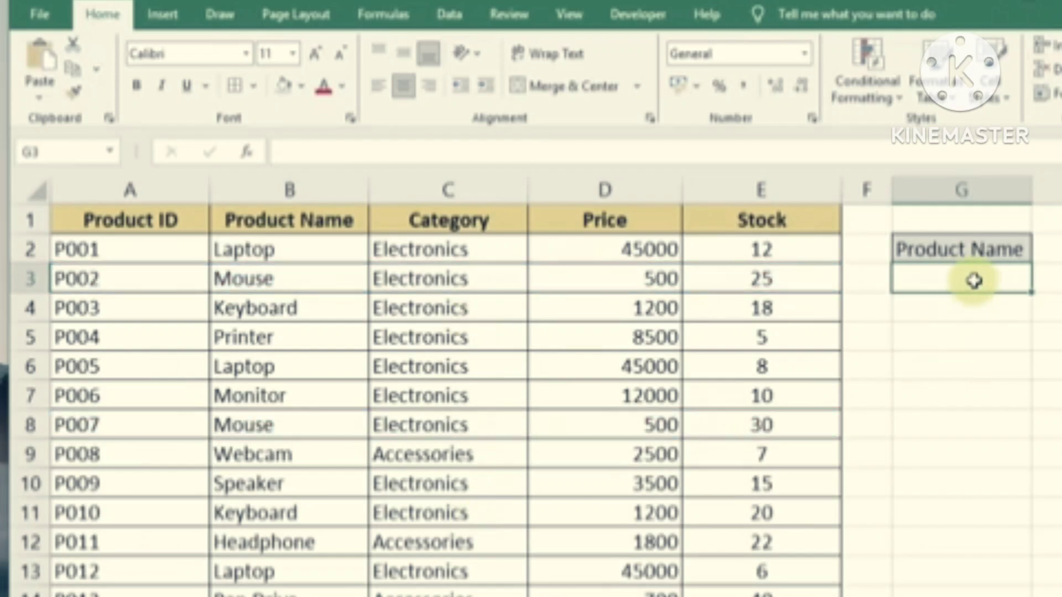
text(Ke)
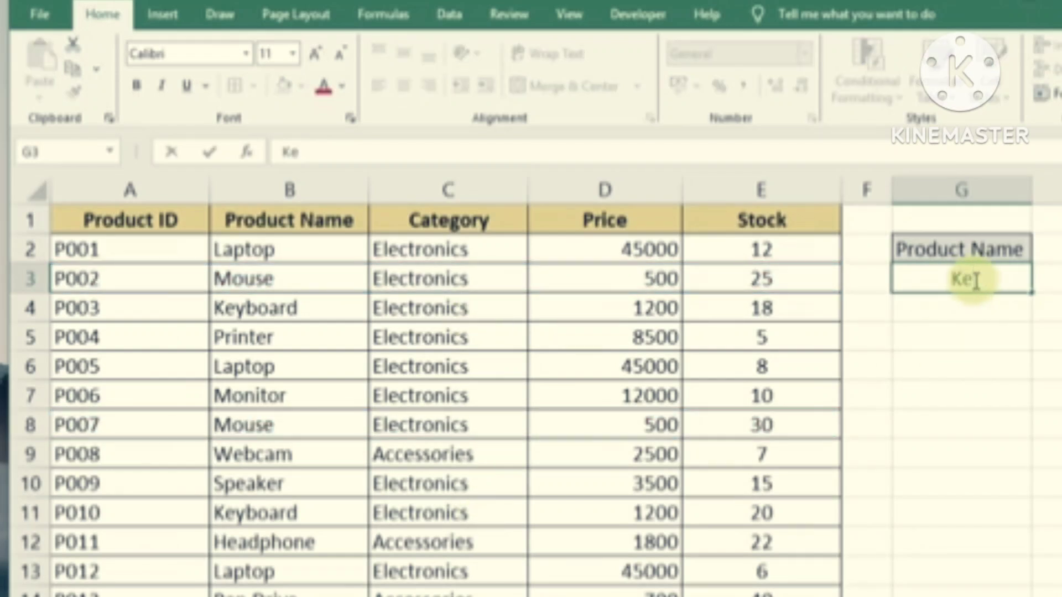
text(yboard)
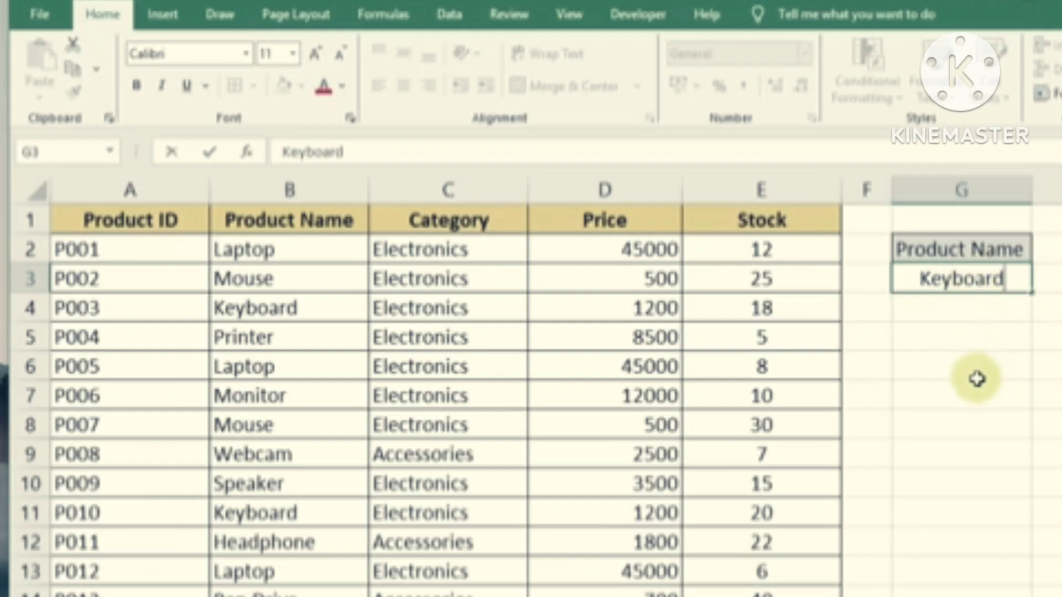
click(978, 379)
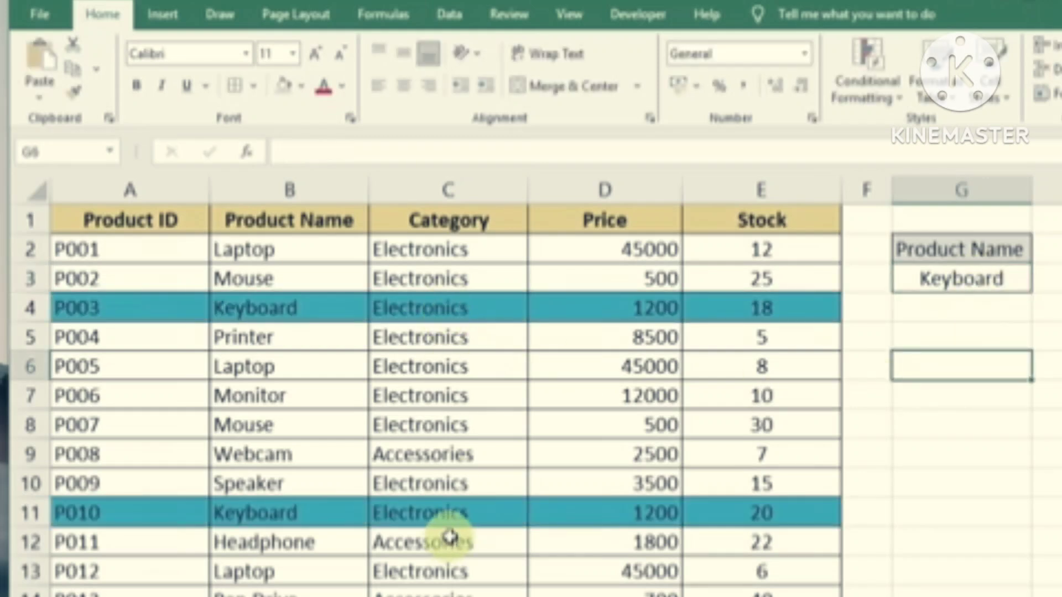
click(953, 281)
text(La)
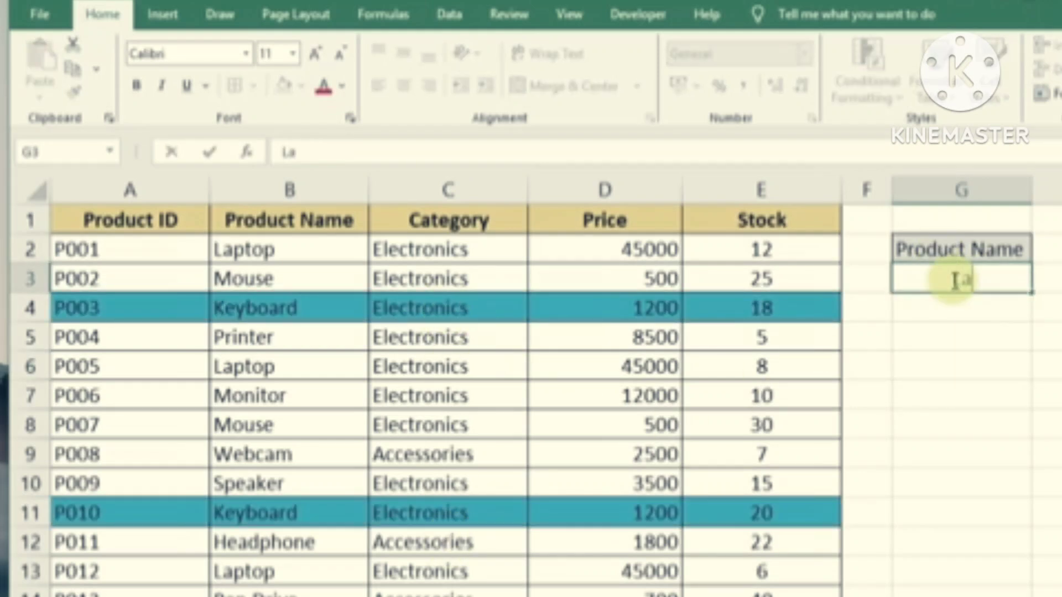
text(ptop)
key(Return)
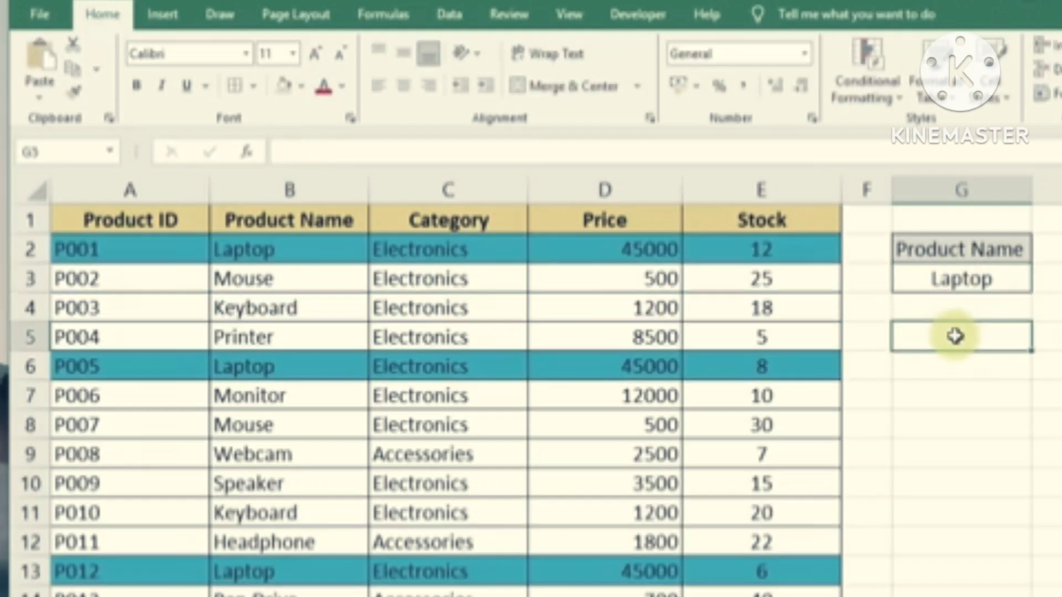
Step: Start data validation for cell G3 and allow only values from a list
click(967, 278)
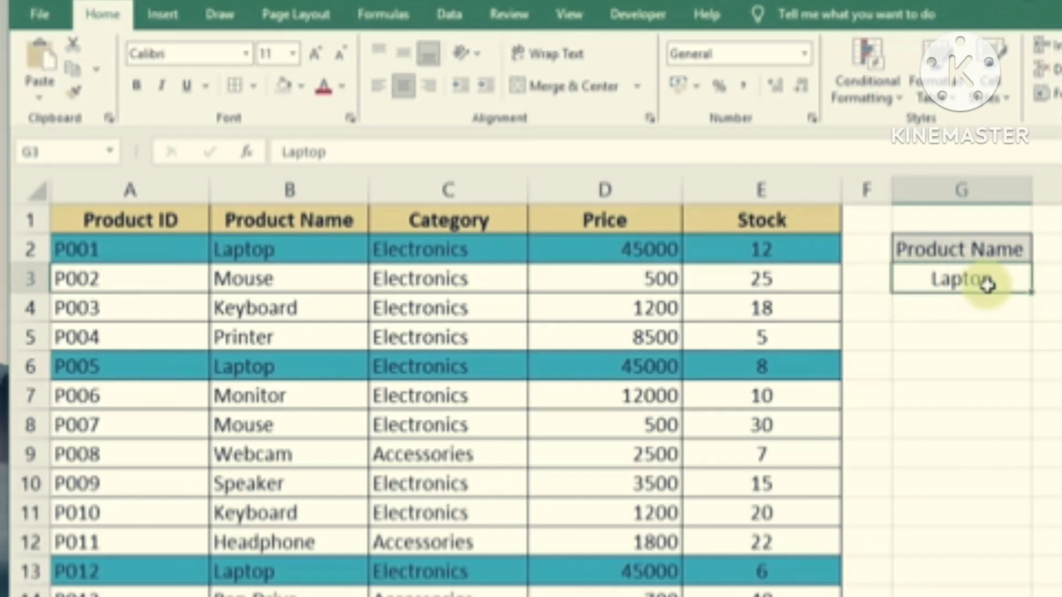
click(451, 20)
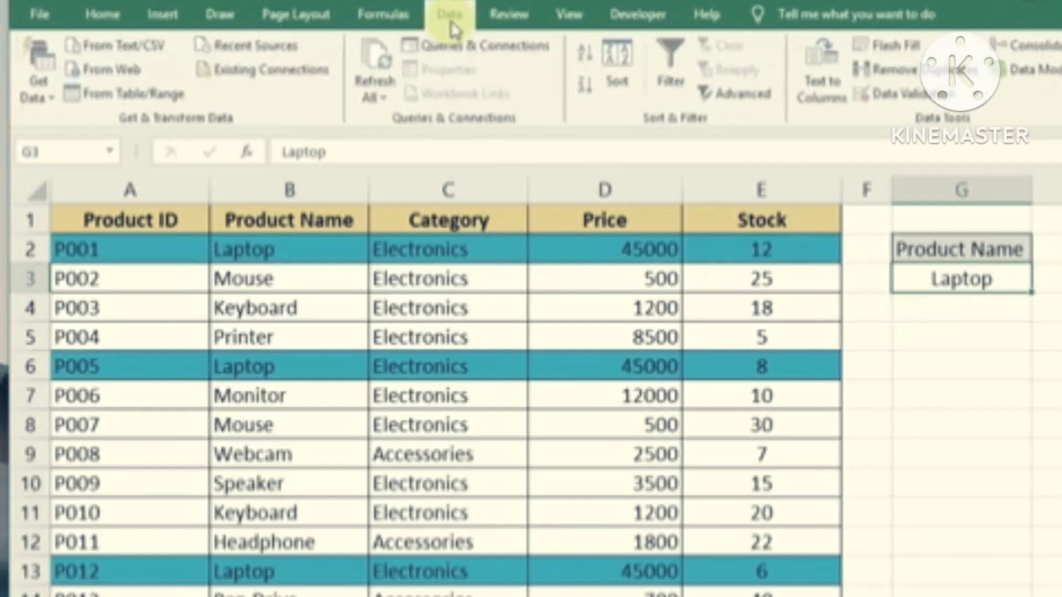
click(913, 100)
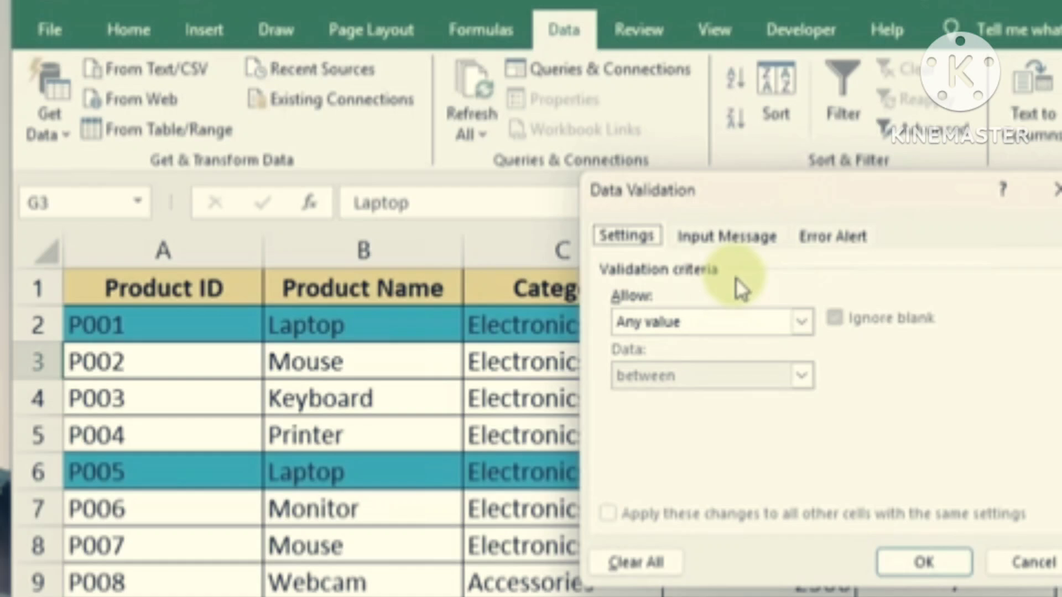
click(685, 325)
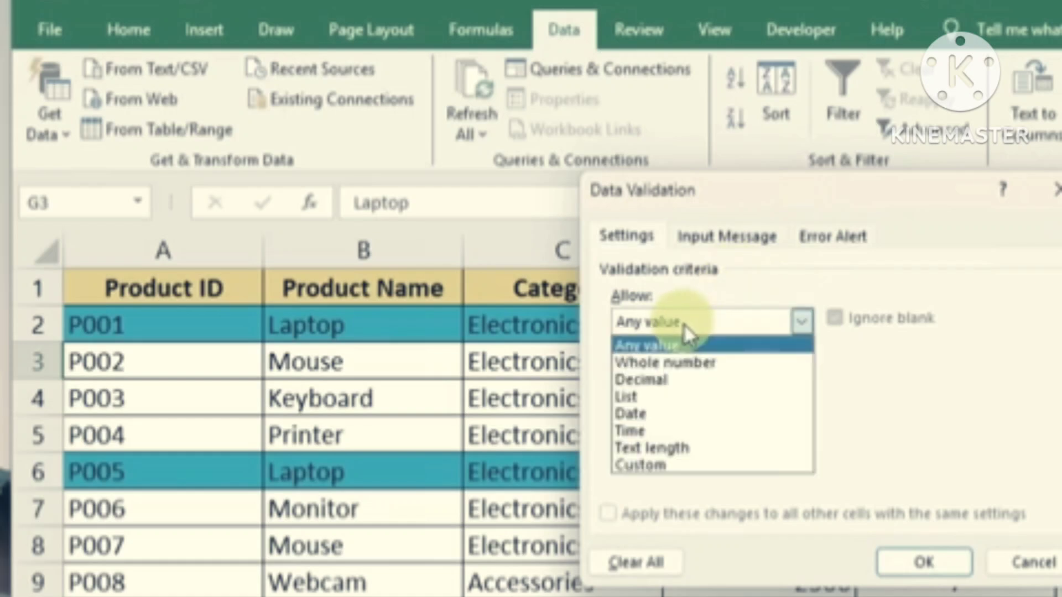
click(648, 397)
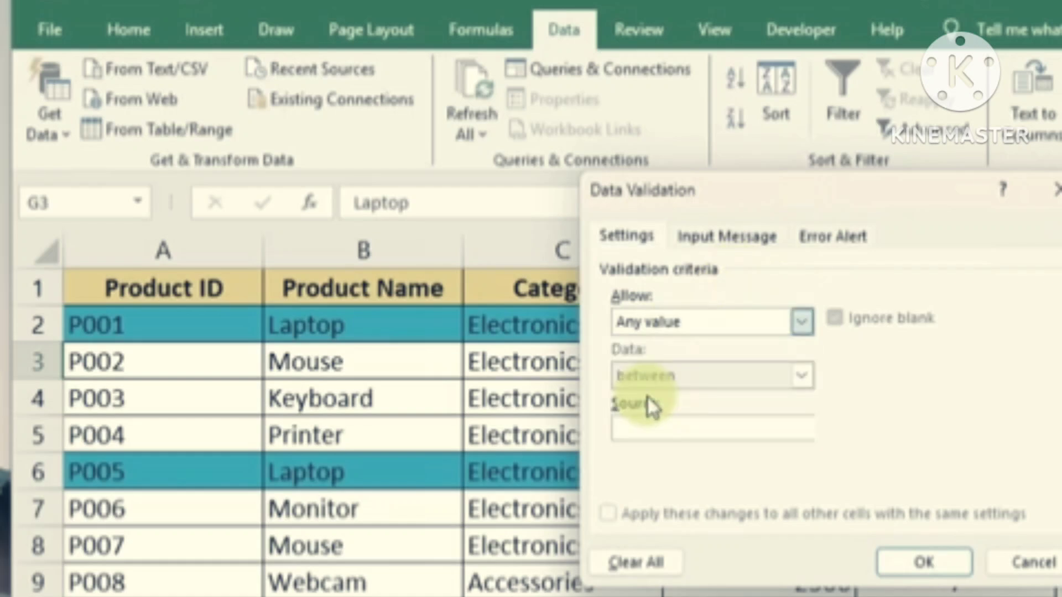
Step: Enter Mouse,Laptop,Printer,Monitor,Webcam,Keyboard,Speaker,Headphone,Pen Drive,Scanner as the list source and apply the validation to G3
click(642, 430)
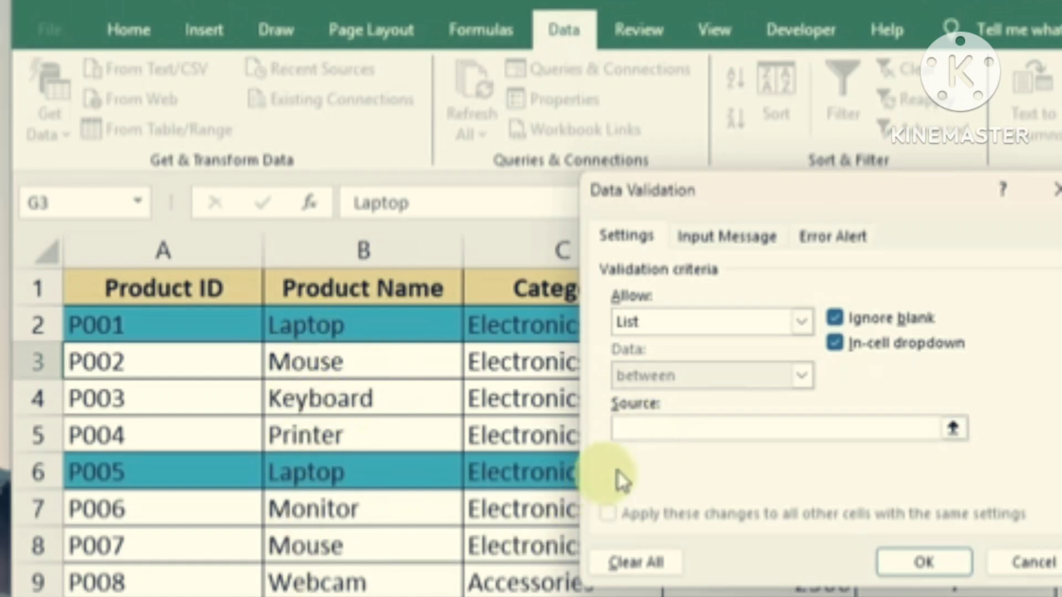
click(649, 432)
text(Mouse,Laptop,Printer,Monitor,Webcam,Keyboa)
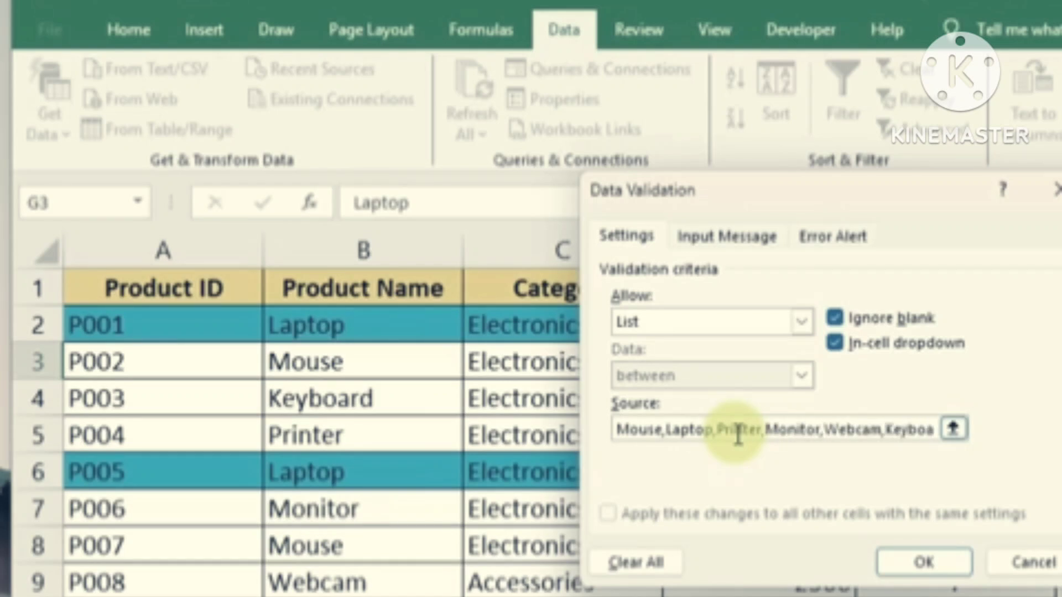
text(rd,S)
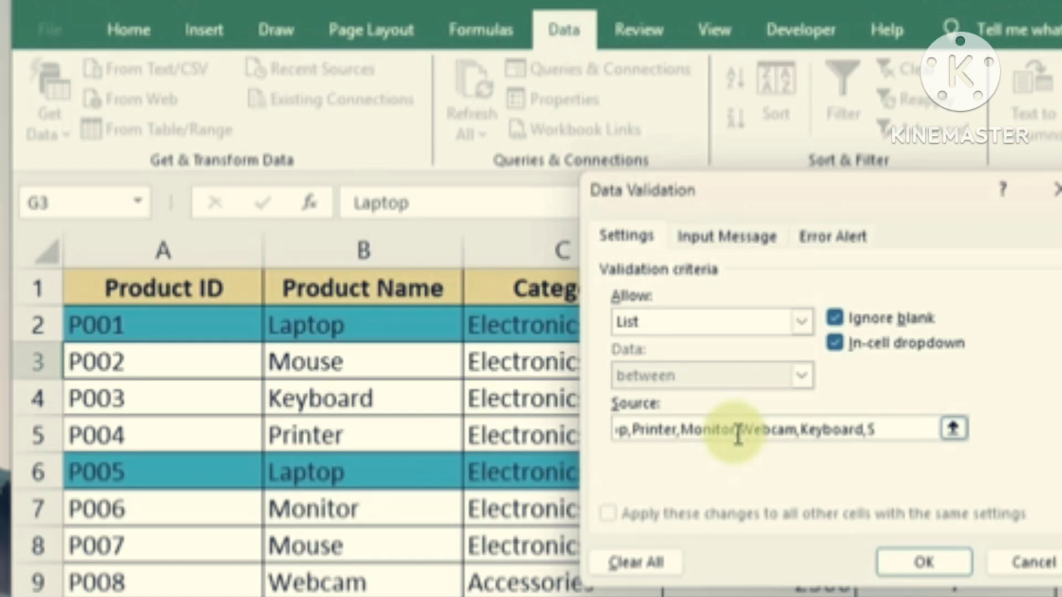
text(peaker,Headphone,)
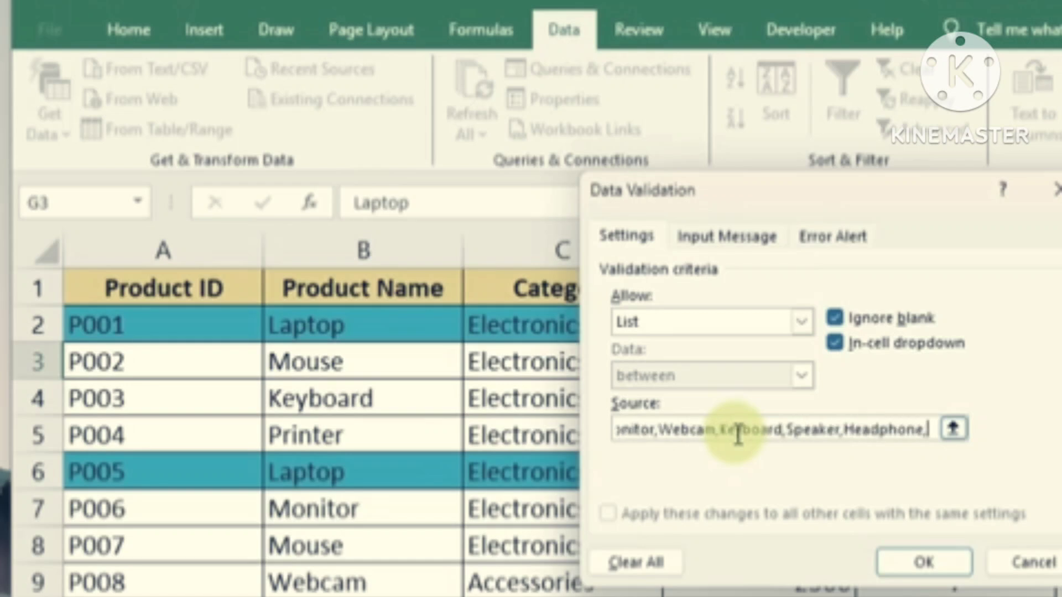
text(Pen Drive,)
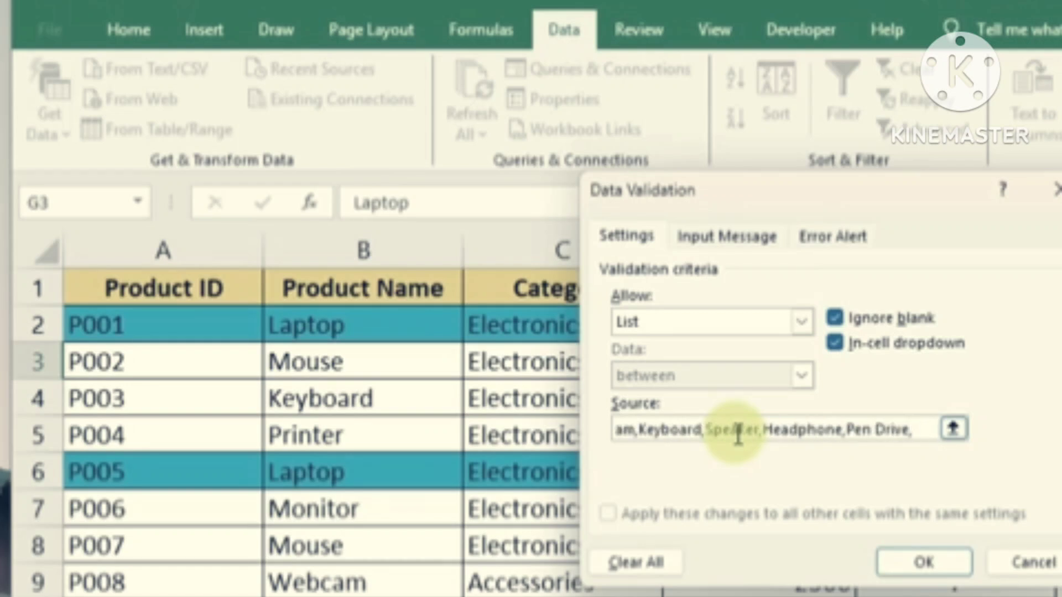
text(Scanner)
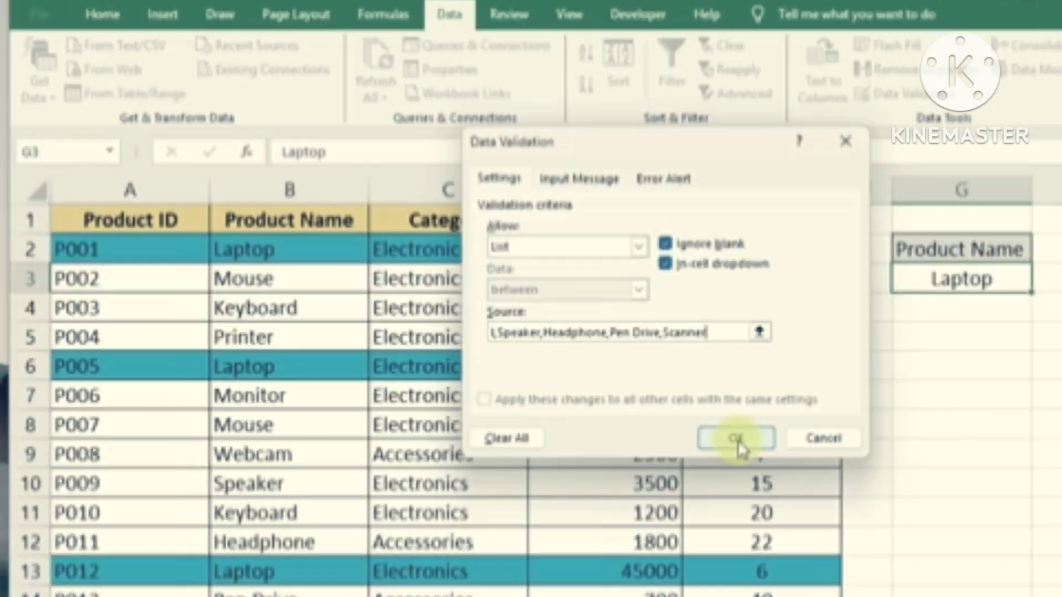
click(924, 563)
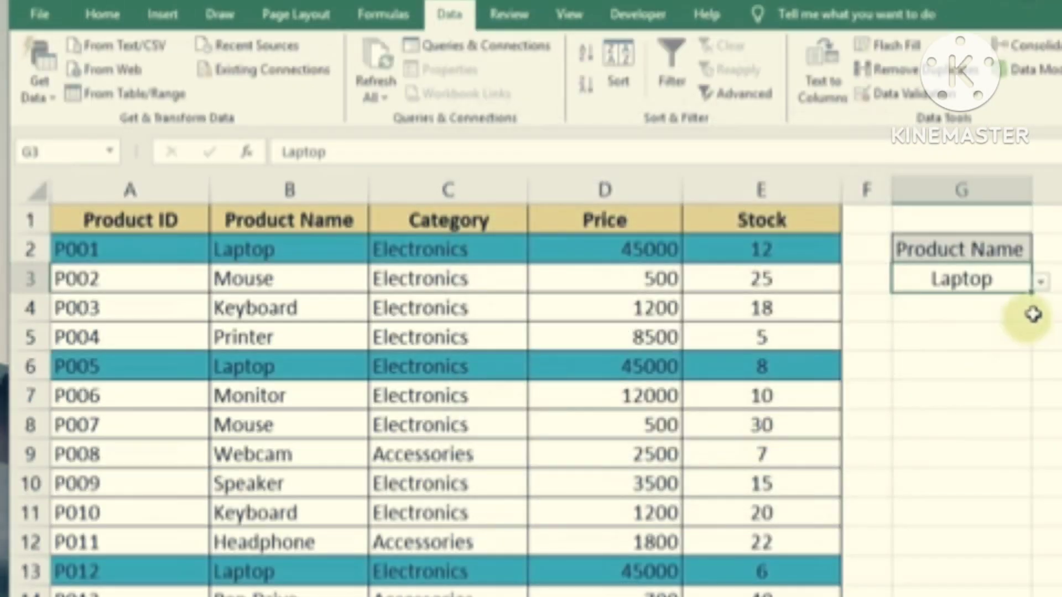
Step: Test the new dropdown in cell G3 by picking Laptop, Monitor, Pen Drive and Keyboard in turn
click(1040, 282)
scroll(1034, 354, up, 1)
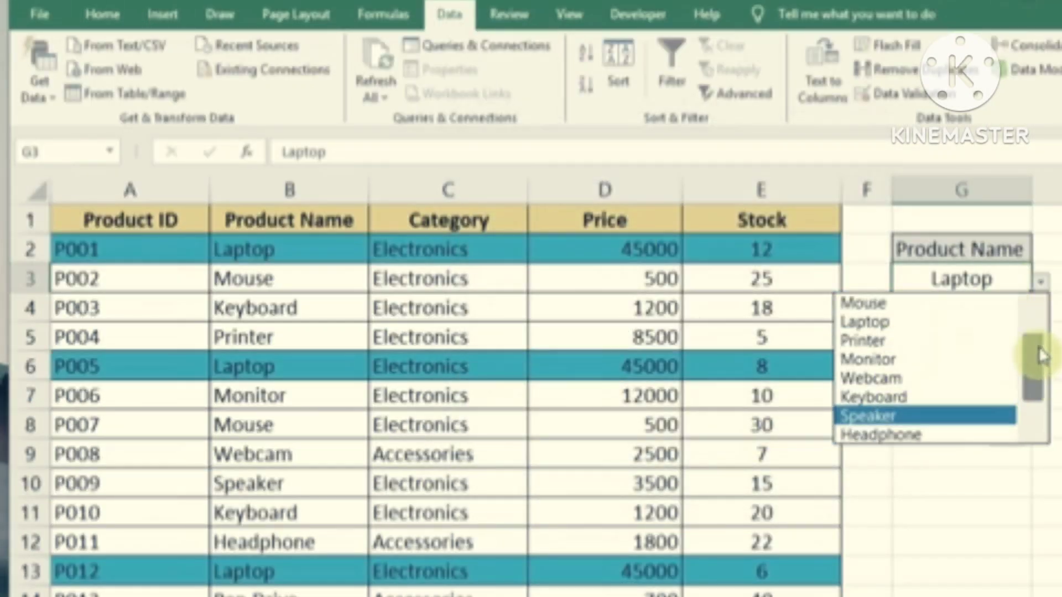
click(891, 323)
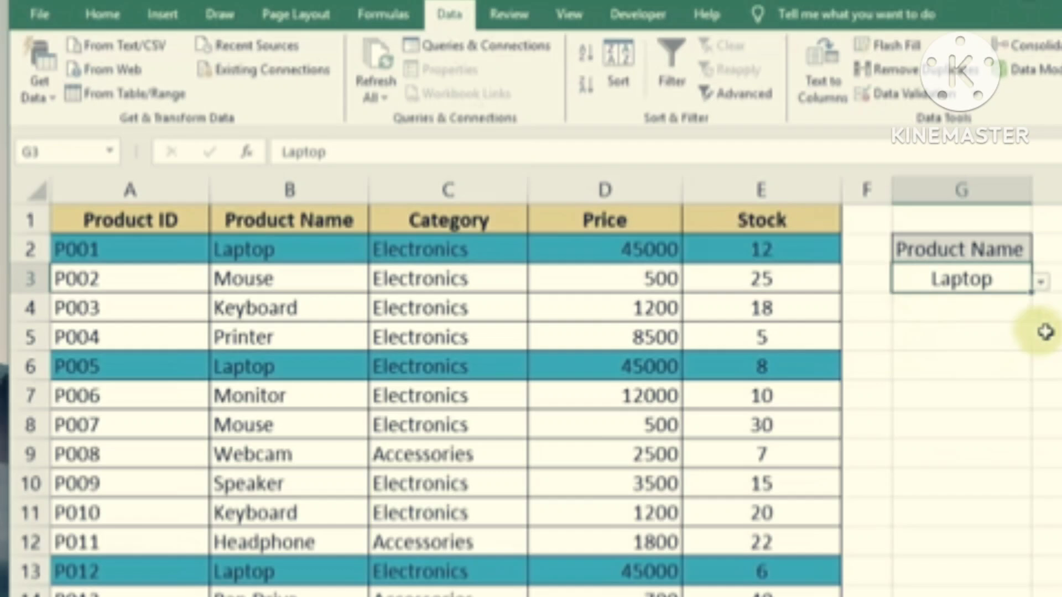
click(1043, 283)
click(887, 337)
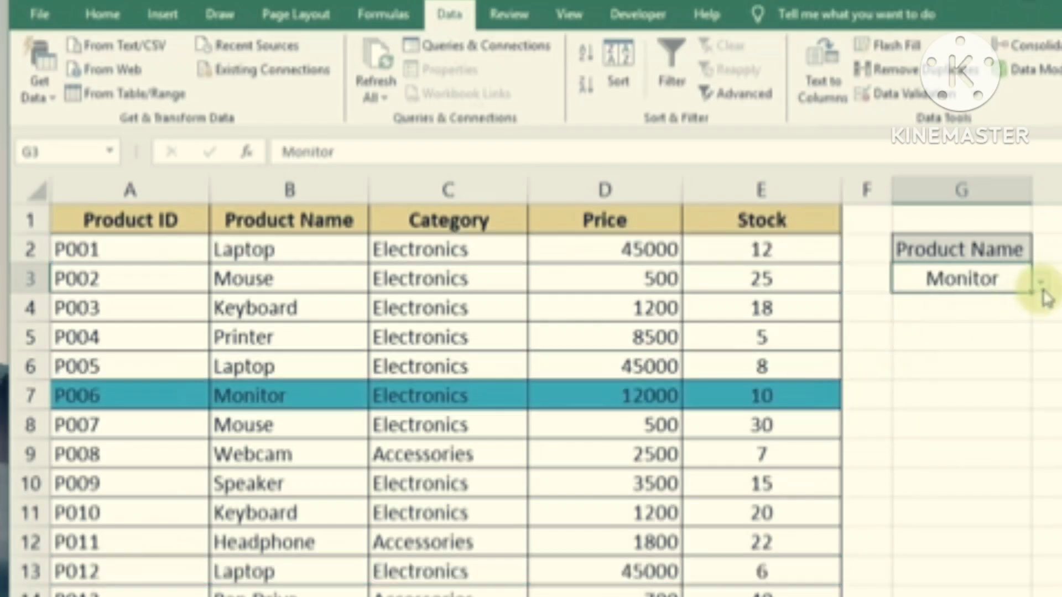
click(1041, 282)
click(906, 395)
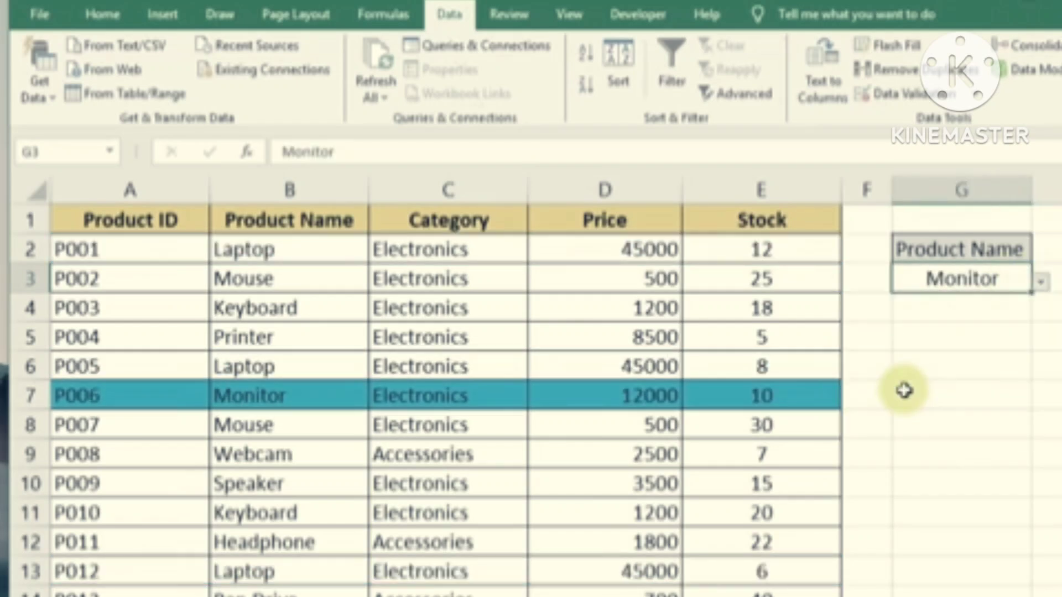
click(1041, 282)
click(881, 415)
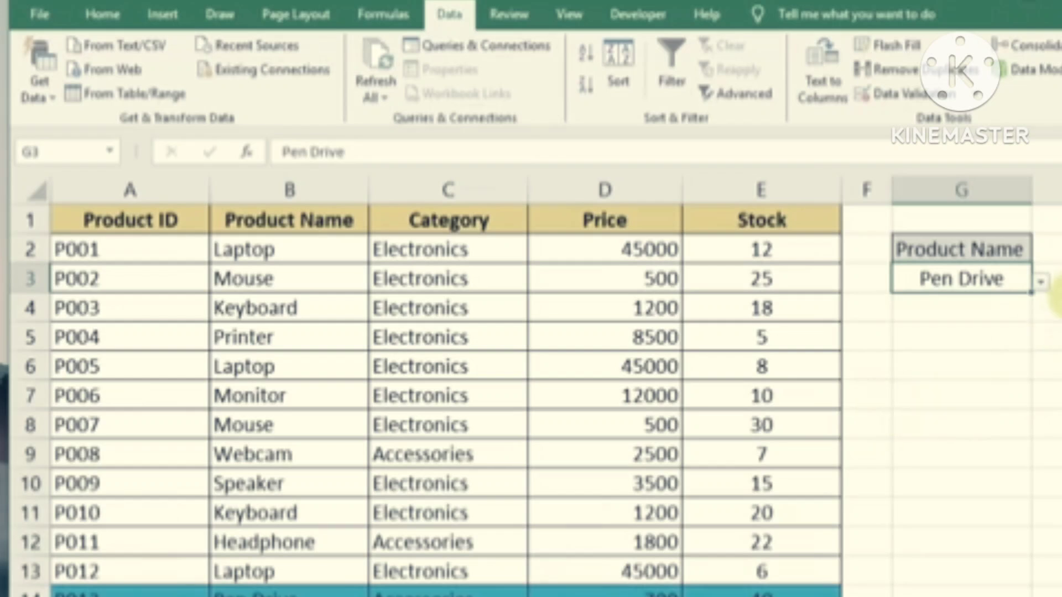
click(1041, 282)
click(940, 360)
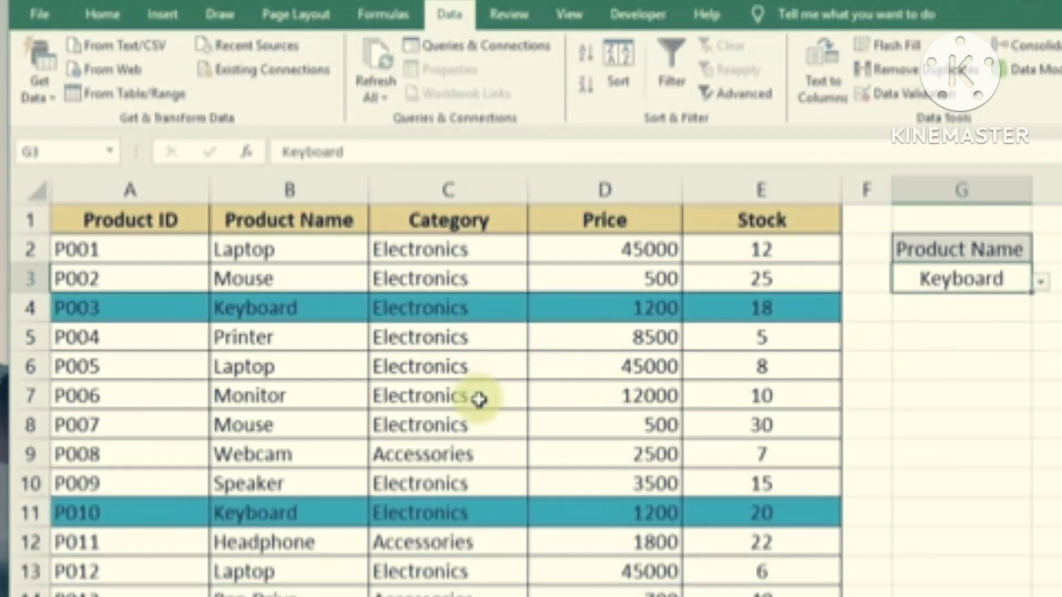
click(1039, 285)
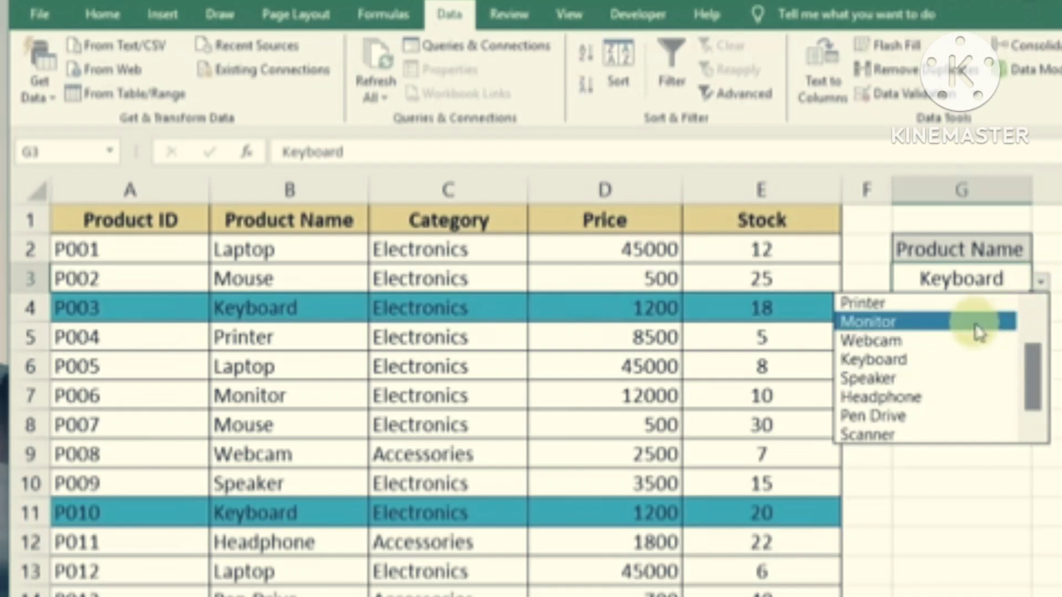
click(1040, 283)
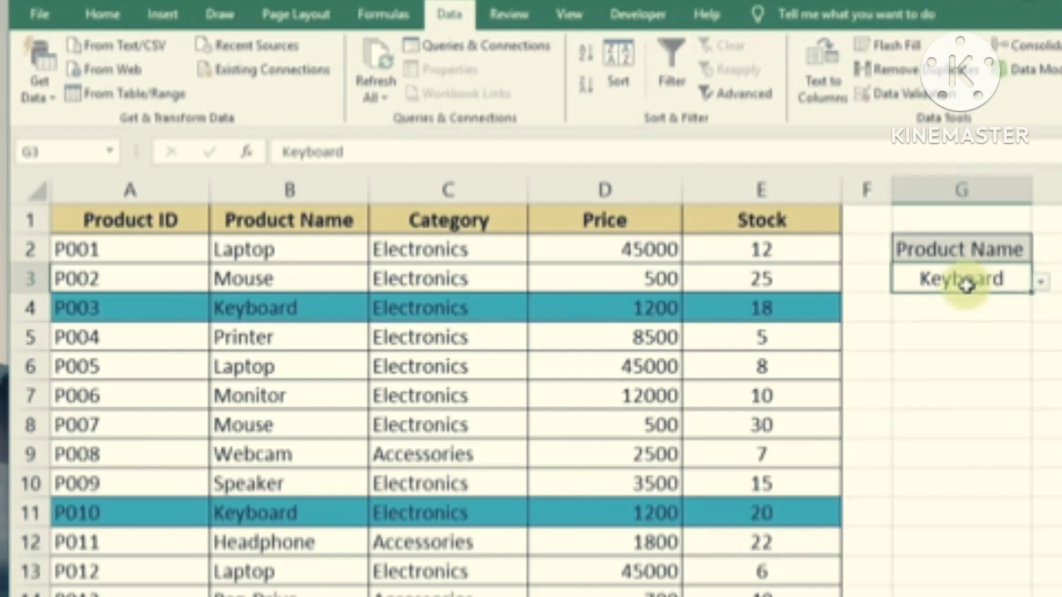
Step: Clear all data validation settings from cell G3
click(887, 94)
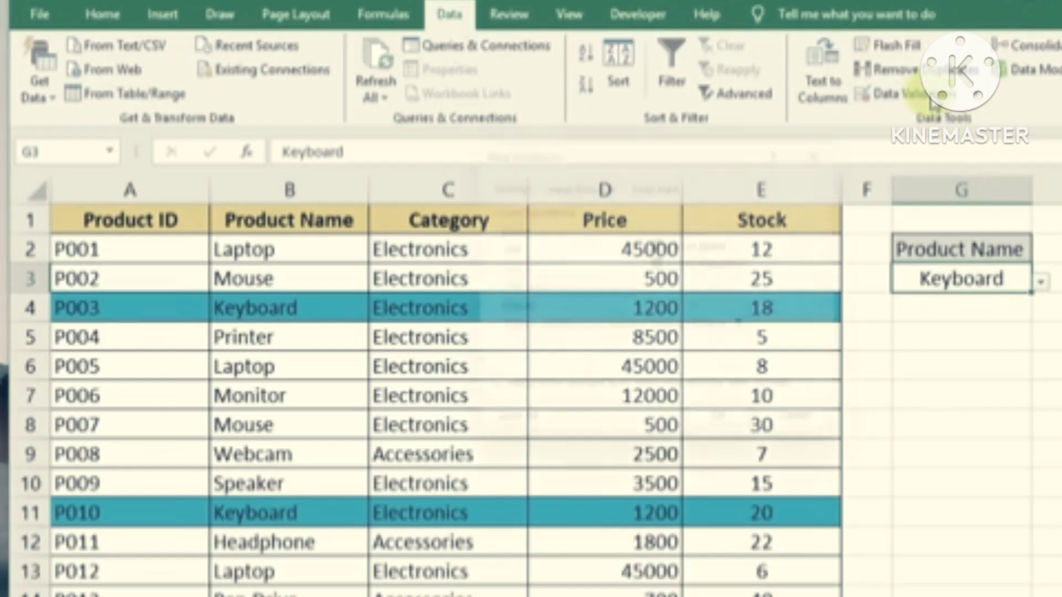
click(503, 438)
click(733, 440)
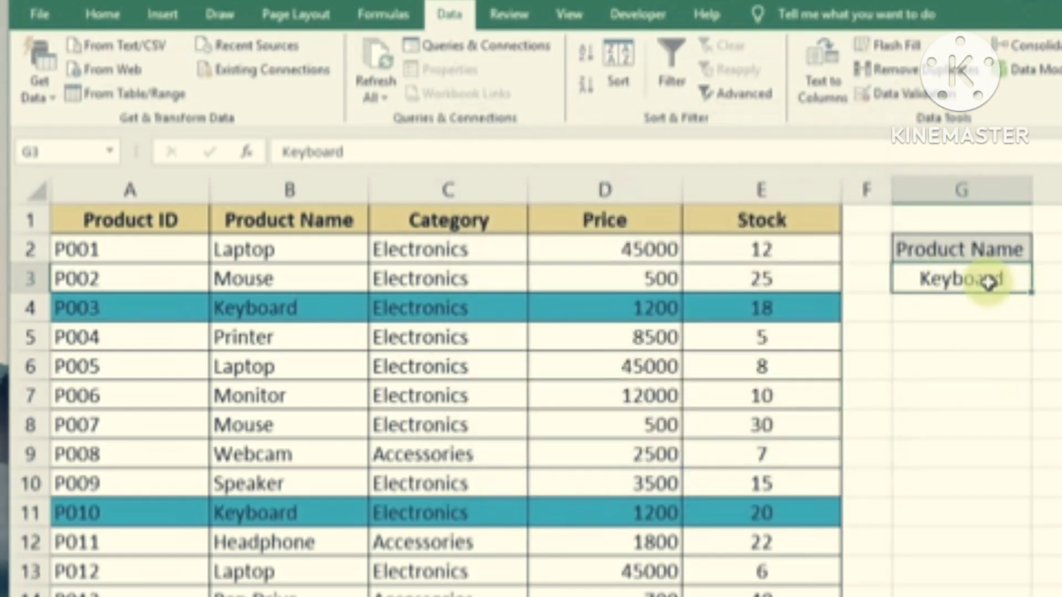
Step: Add list validation to cell G3 with the helper product range =$I$4:$I$13 as its source
drag(1061, 306, 1061, 571)
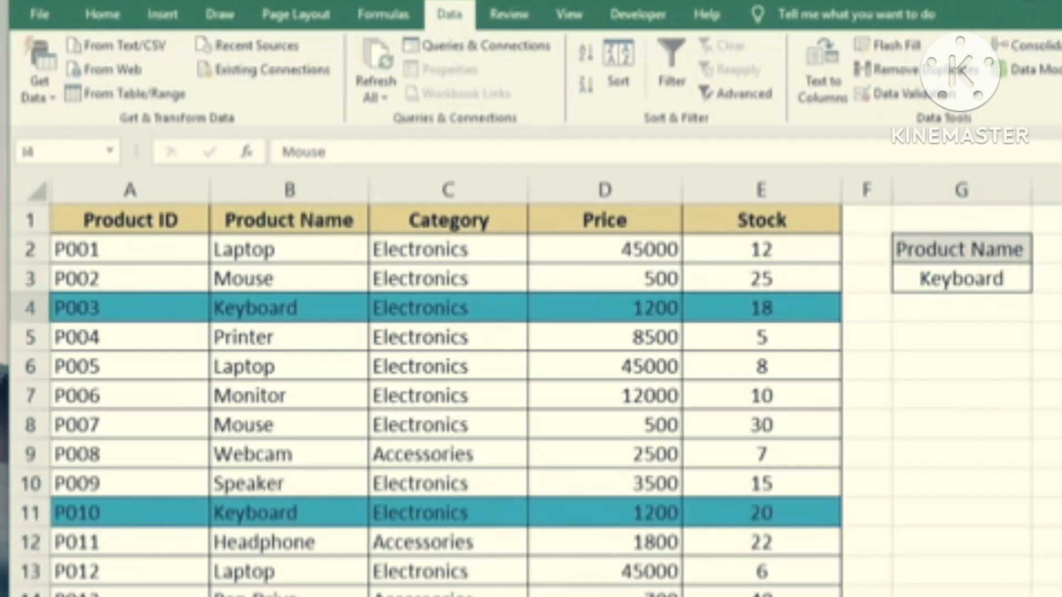
drag(1061, 308, 1061, 571)
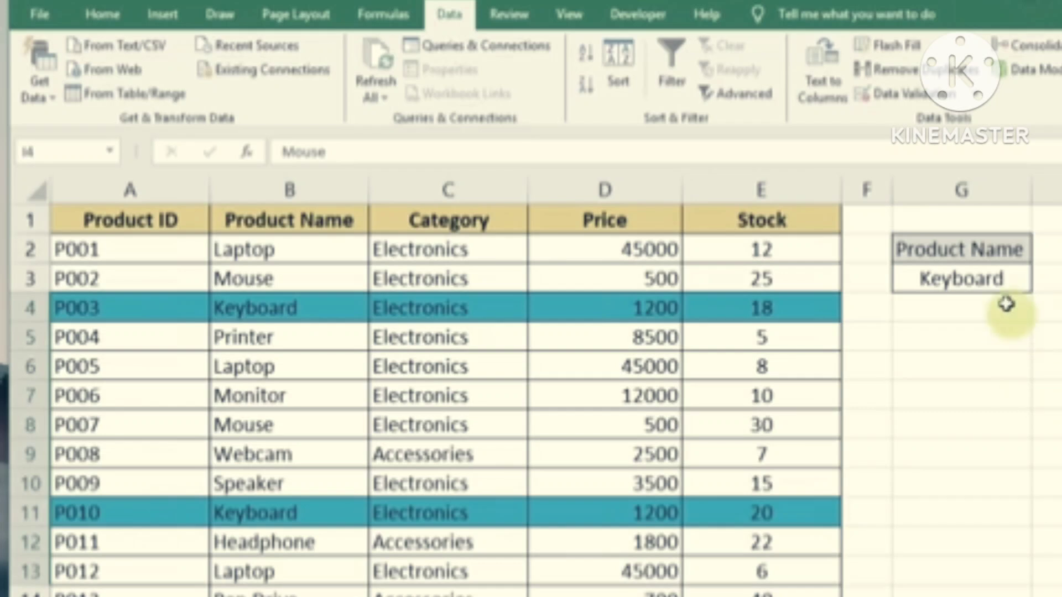
click(936, 283)
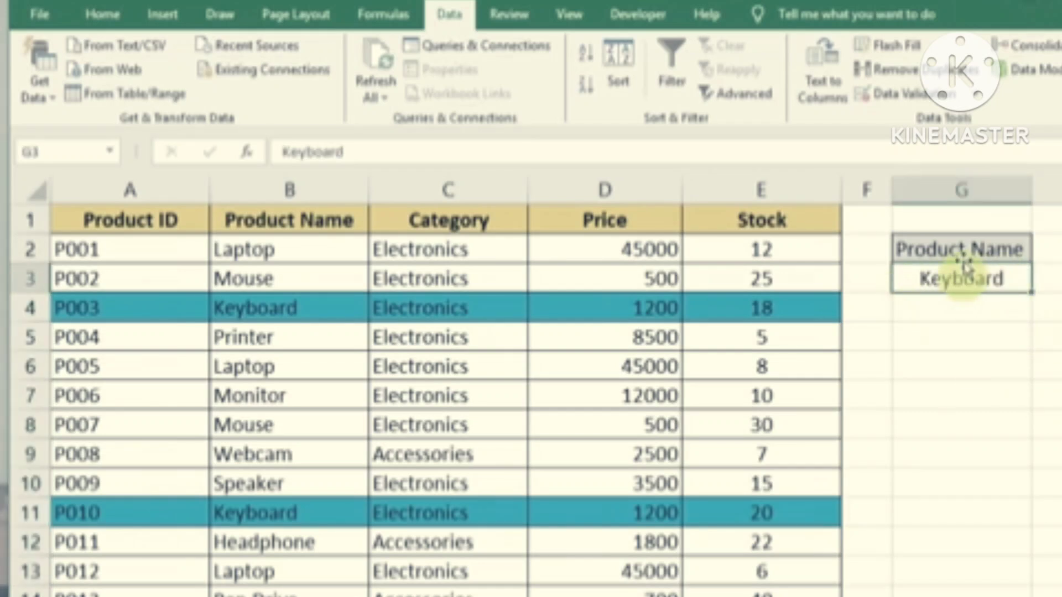
click(923, 102)
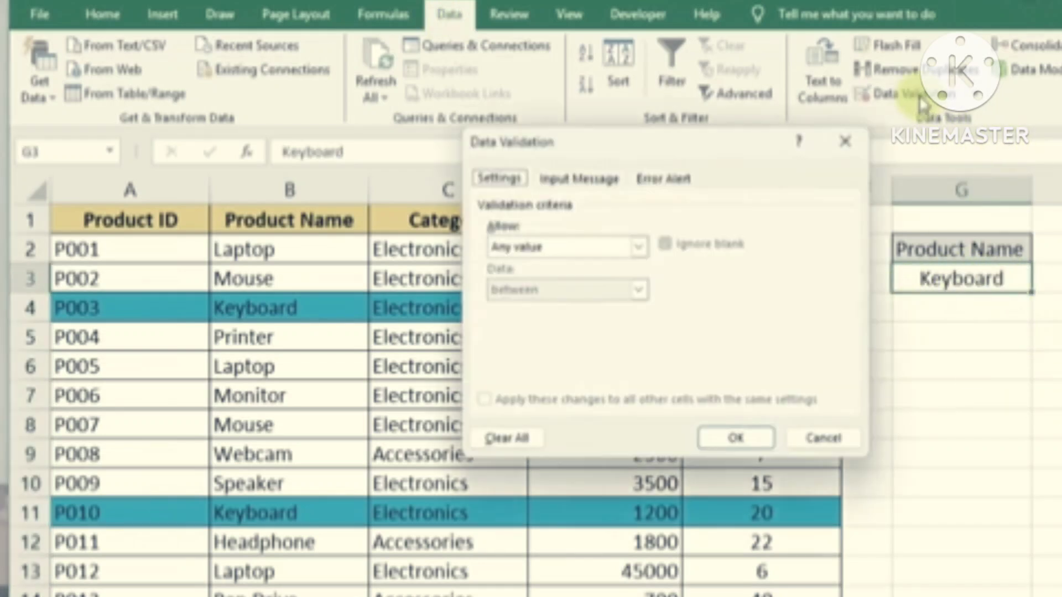
click(564, 246)
click(505, 308)
click(527, 331)
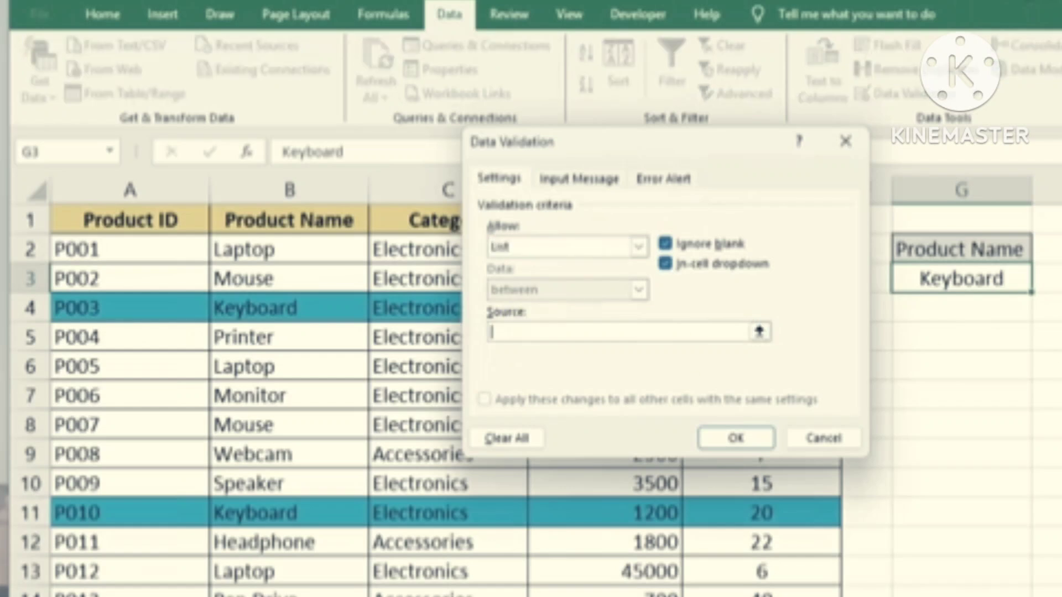
drag(1060, 308, 1060, 366)
drag(1060, 570, 1061, 571)
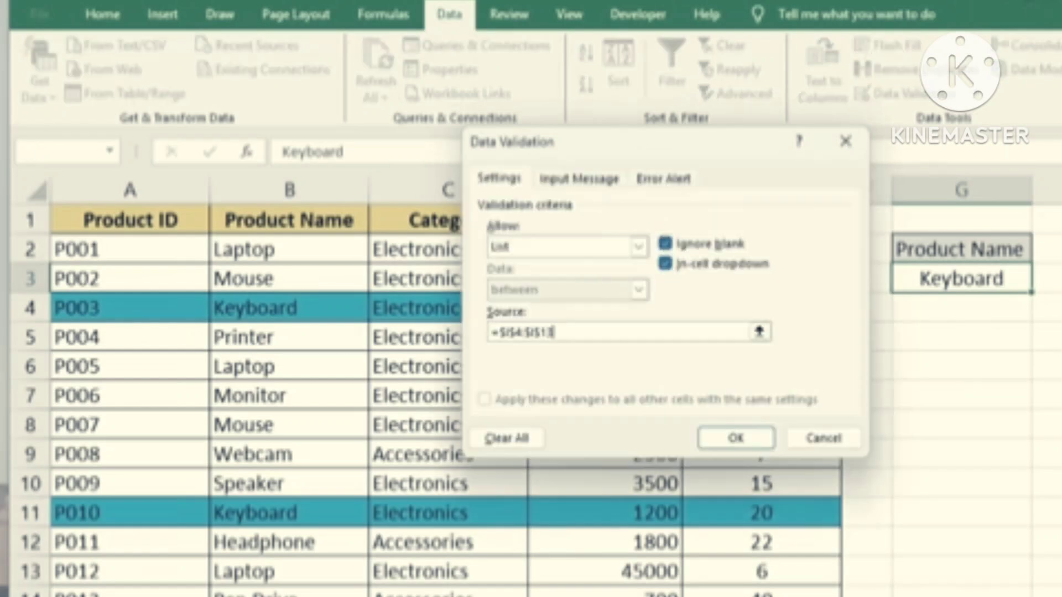
click(744, 437)
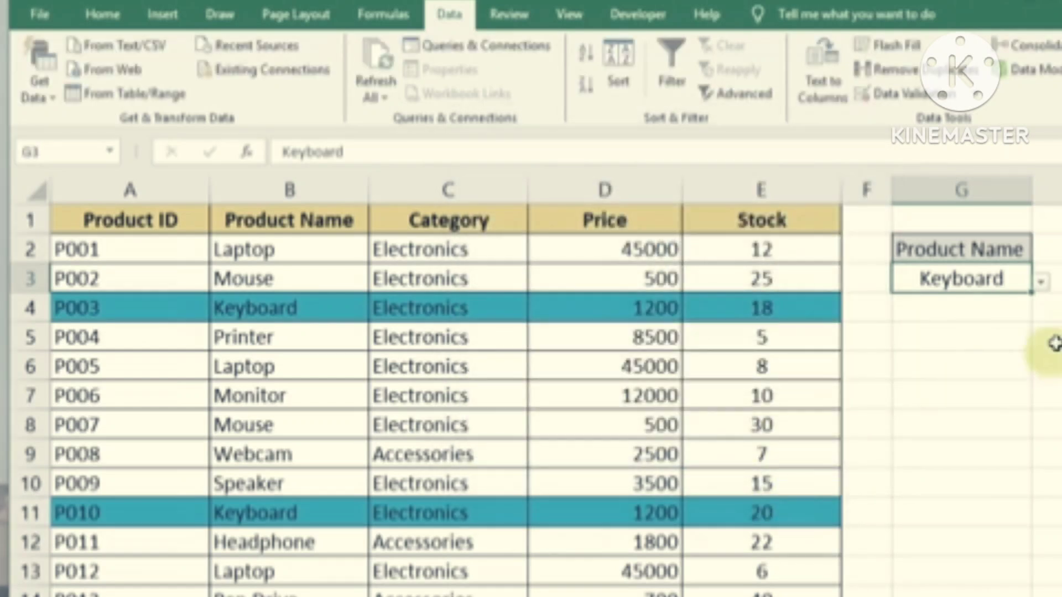
Step: Choose Mouse from the dropdown in cell G3 and select the helper product list in I4:I13
click(1041, 282)
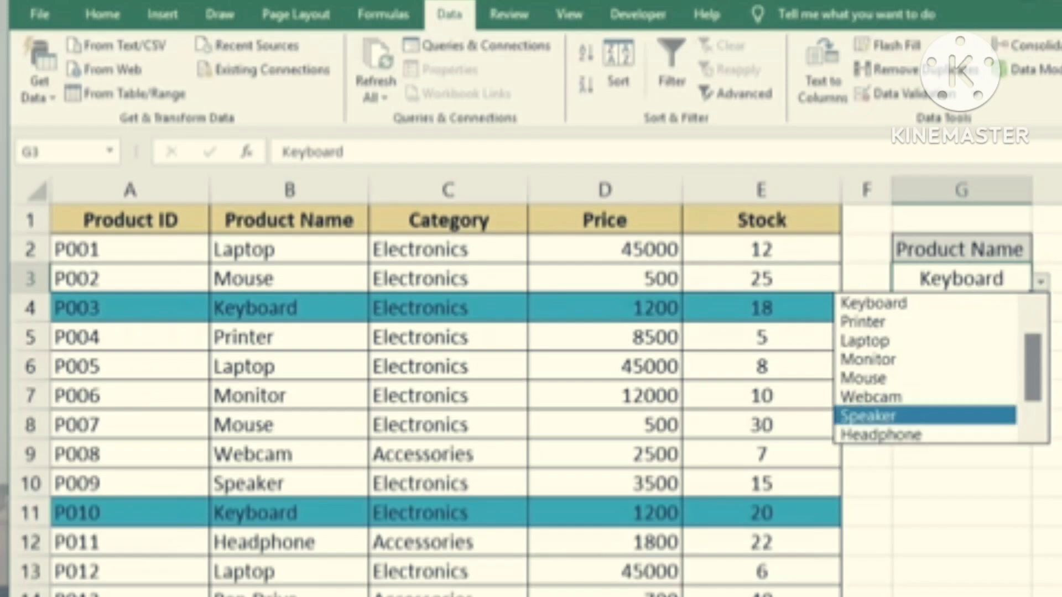
drag(1036, 365, 1061, 571)
click(891, 310)
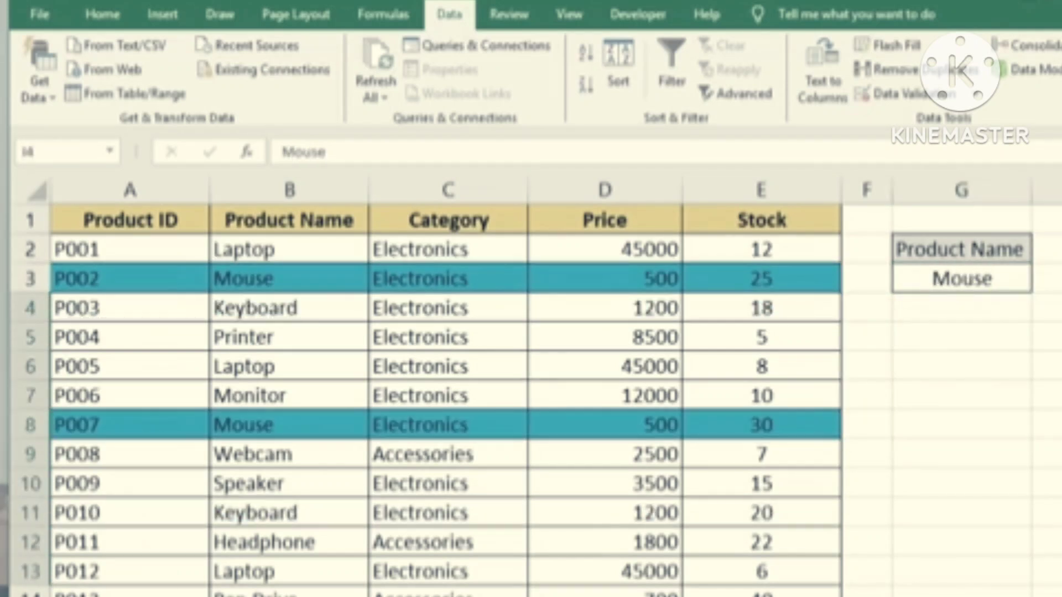
Step: Set the font colour of the helper product list in I4:I13 to white and deselect it
click(102, 17)
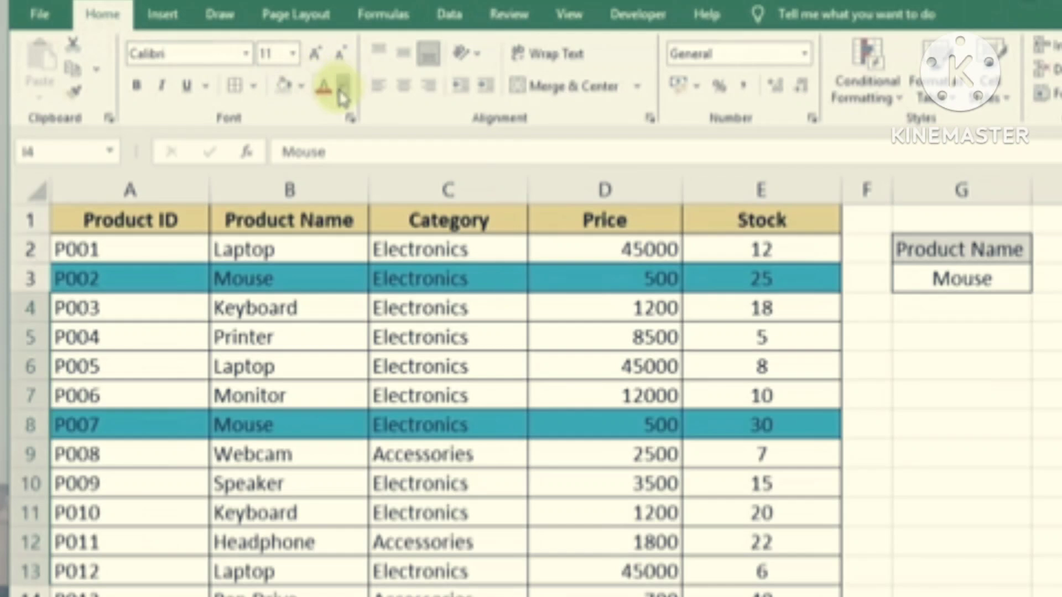
click(343, 96)
click(332, 216)
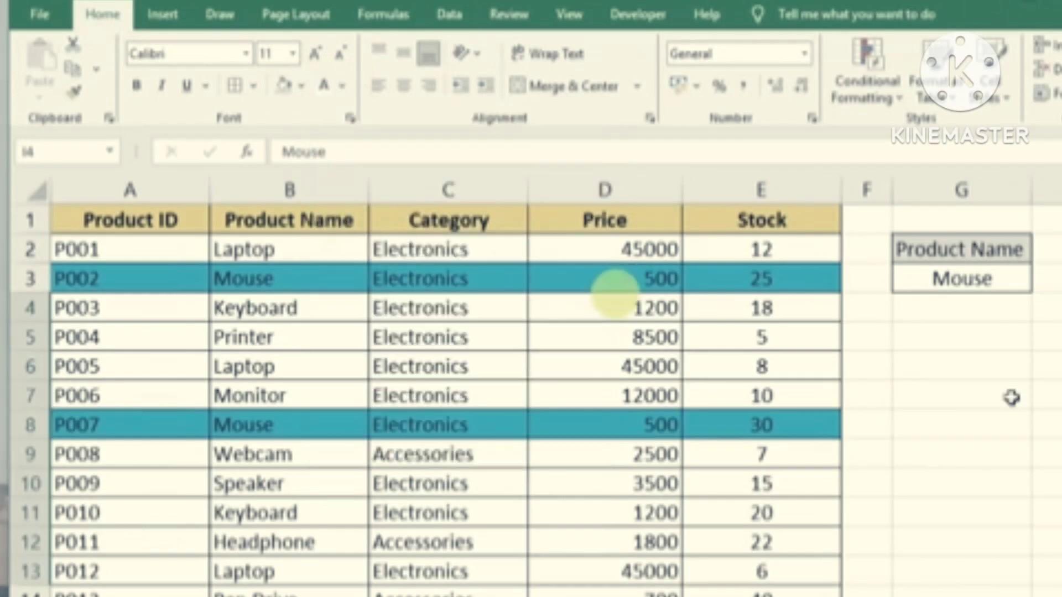
click(1047, 431)
click(979, 413)
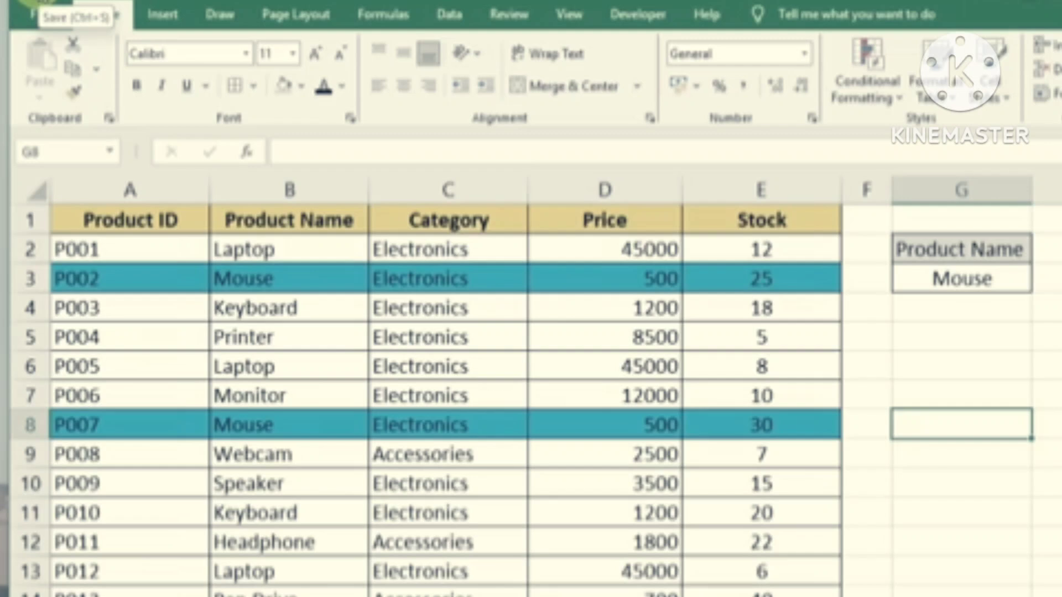
click(980, 473)
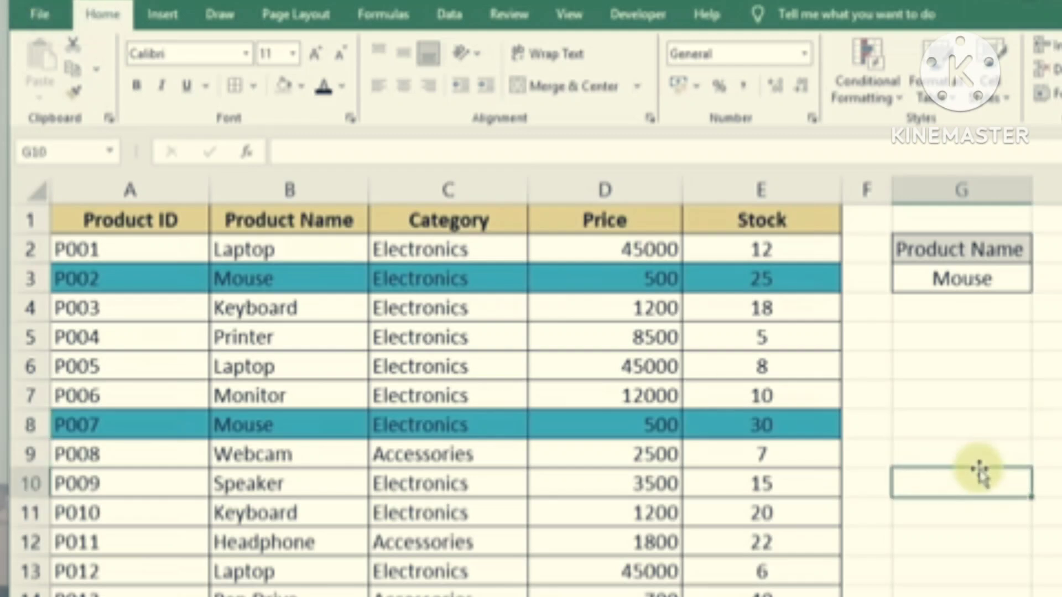
key(F12)
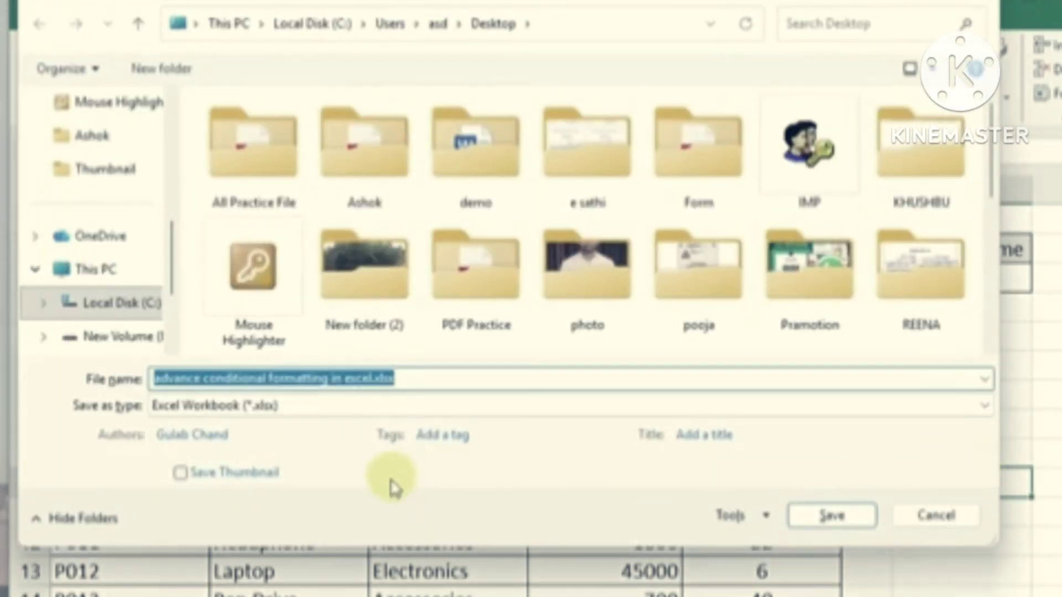
scroll(78, 249, up, 5)
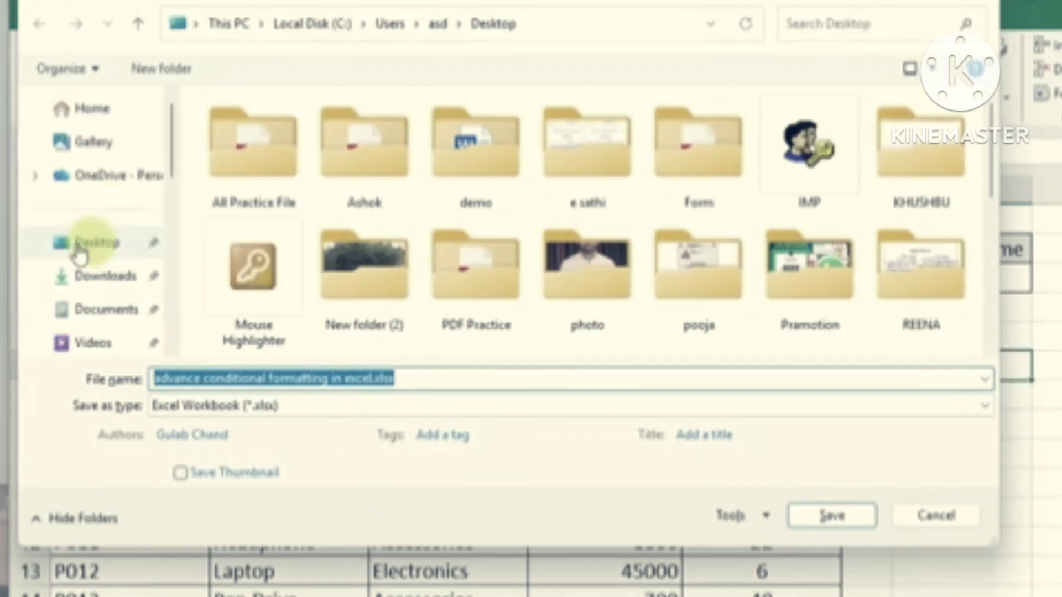
click(97, 244)
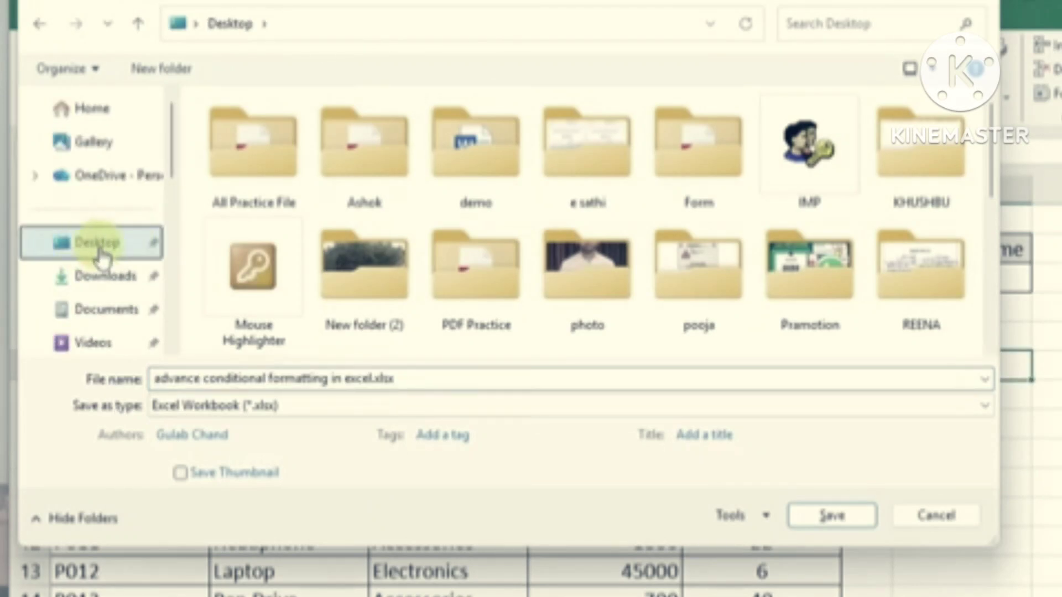
click(426, 379)
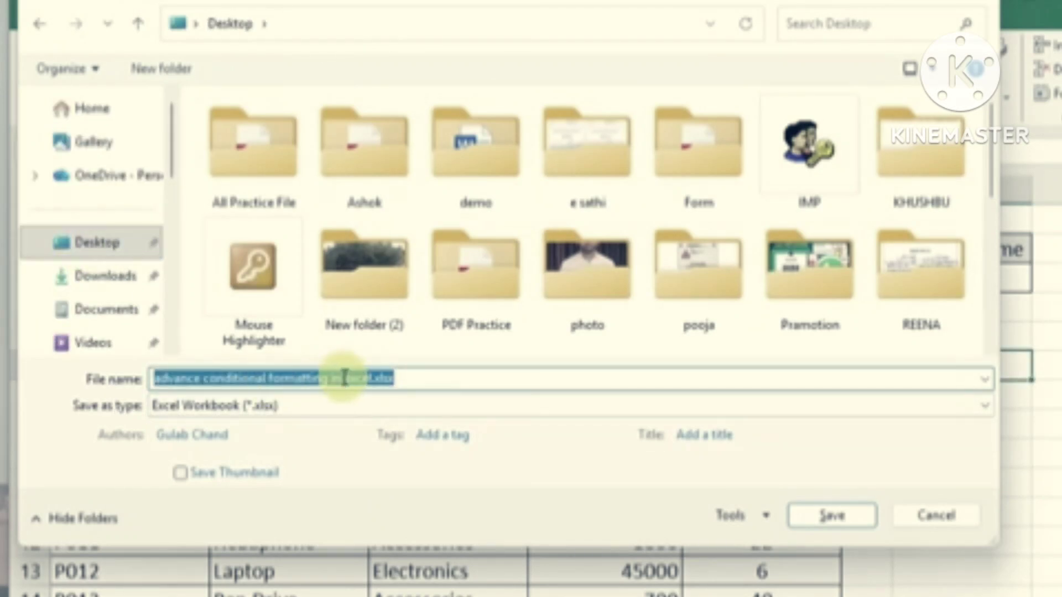
click(951, 523)
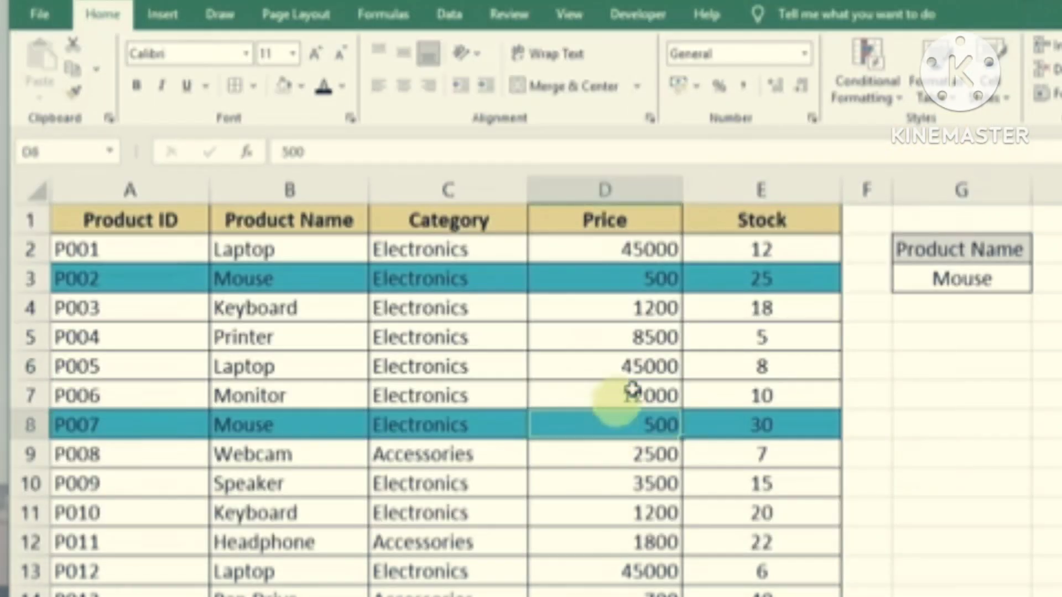
Step: Clear the conditional formatting rules from the entire sheet
click(735, 417)
click(604, 403)
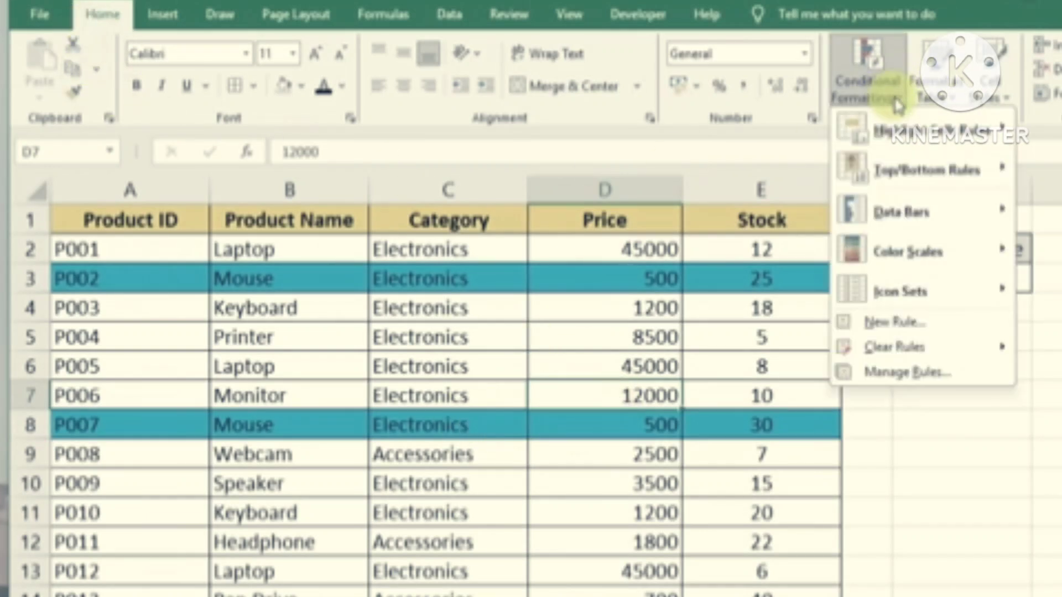
mouse_move(897, 351)
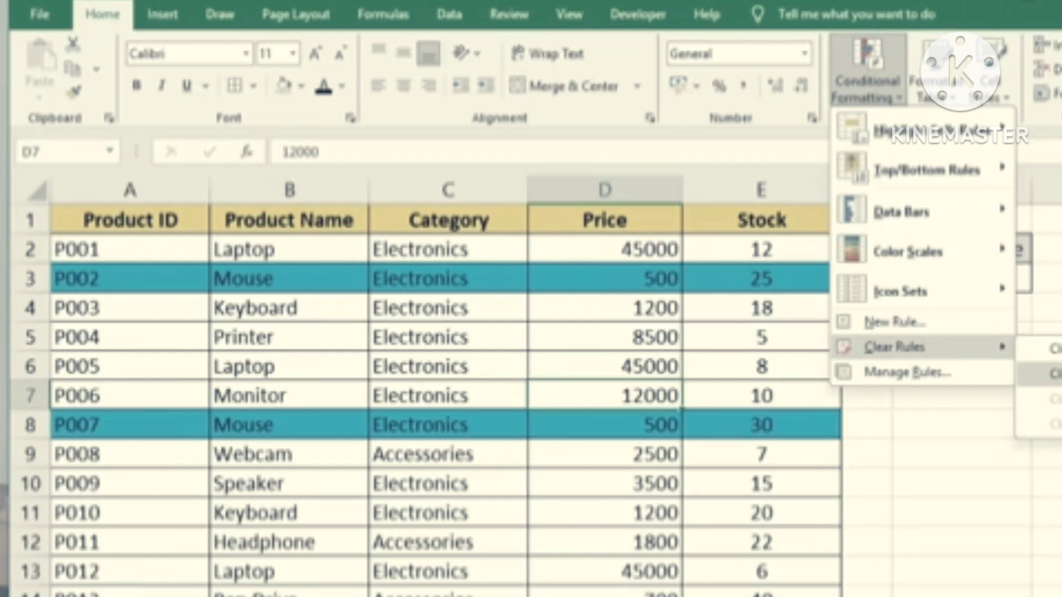
click(1051, 374)
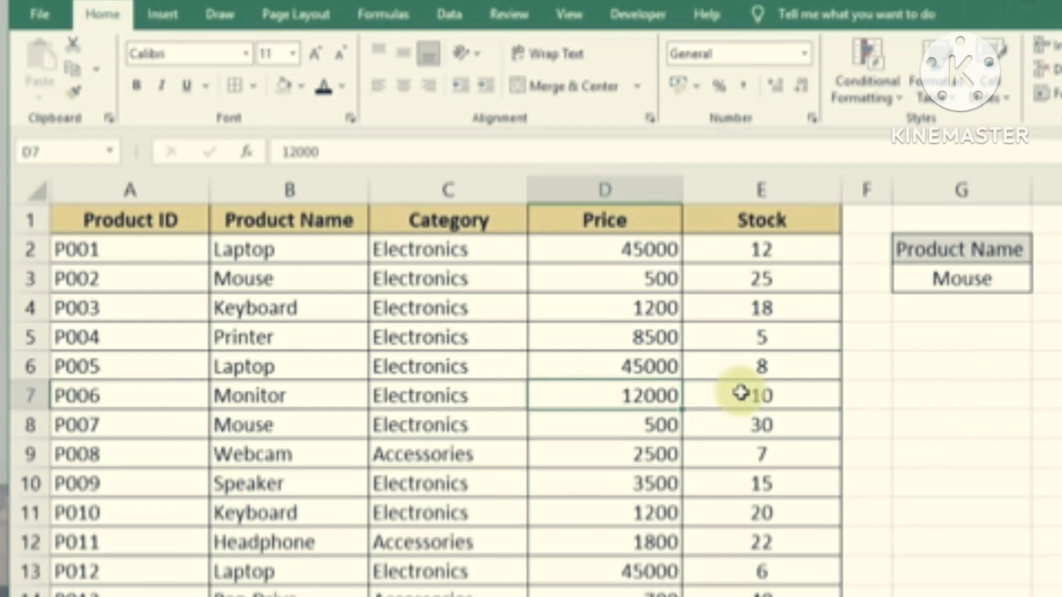
Step: Undo the clearing of the sheet's conditional formatting rules
key(ctrl+z)
click(929, 409)
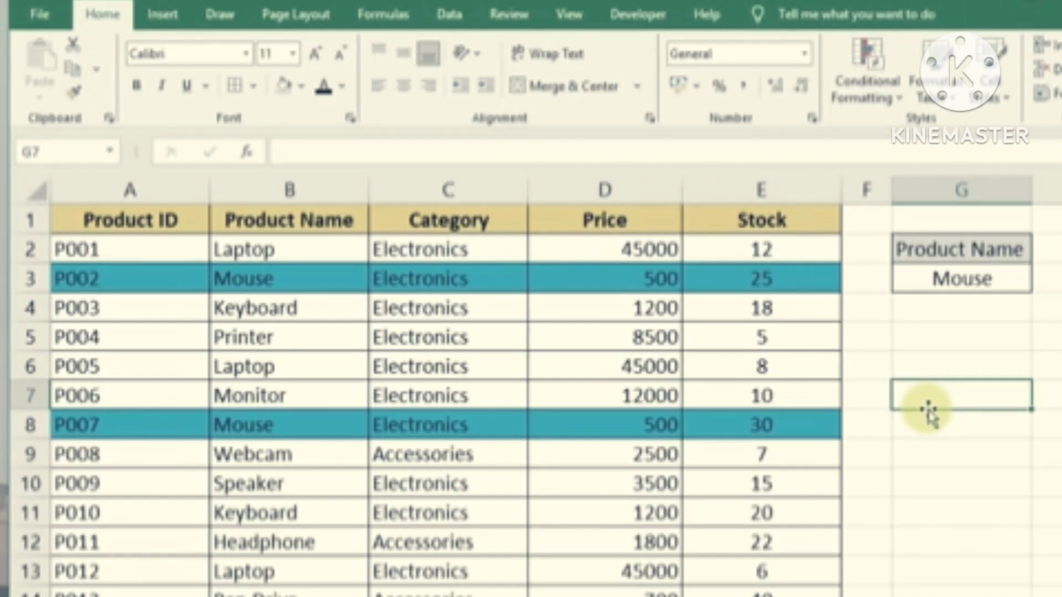
click(974, 363)
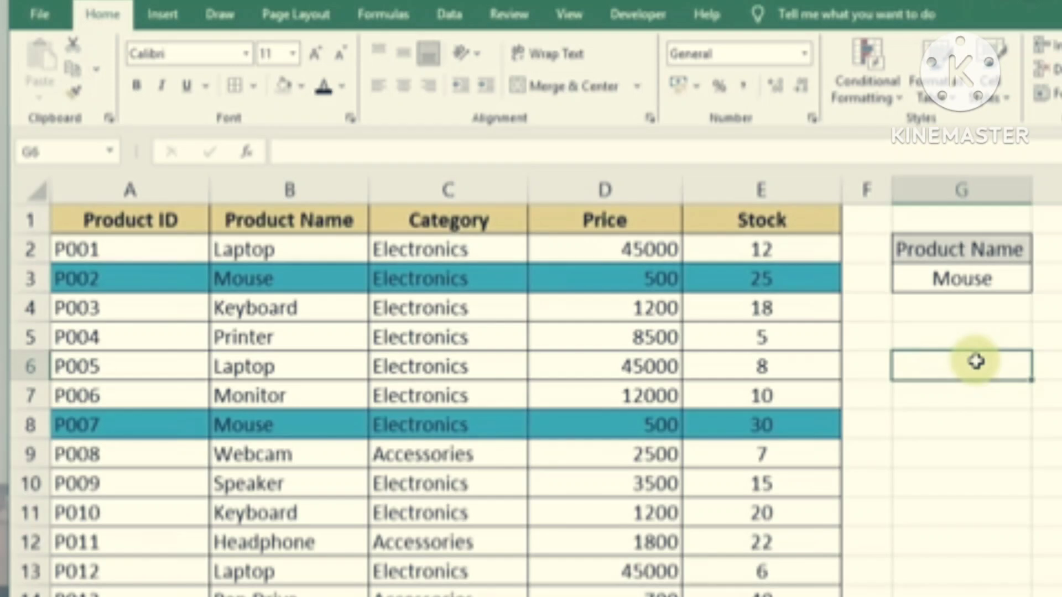